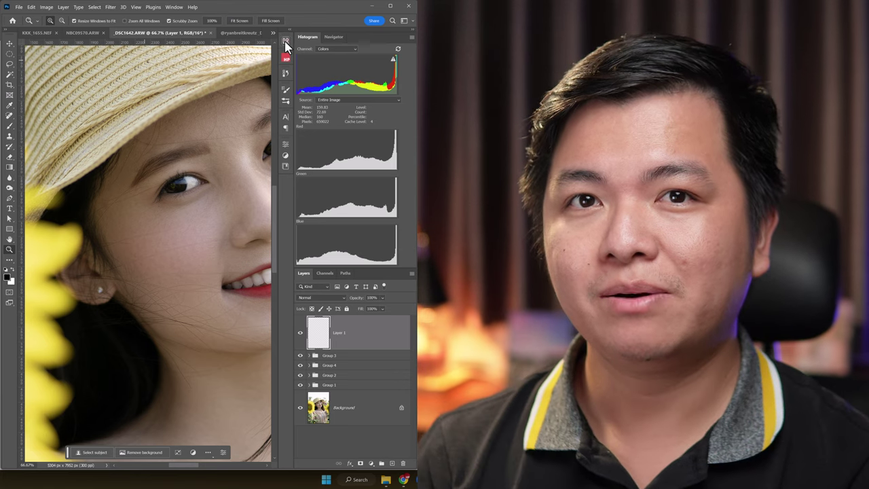
Open the DARKROOM panel and preview the Chỉnh toàn ảnh, Chỉnh ảnh chân dung and Chỉnh ảnh phong cảnh sections
left_click(286, 42)
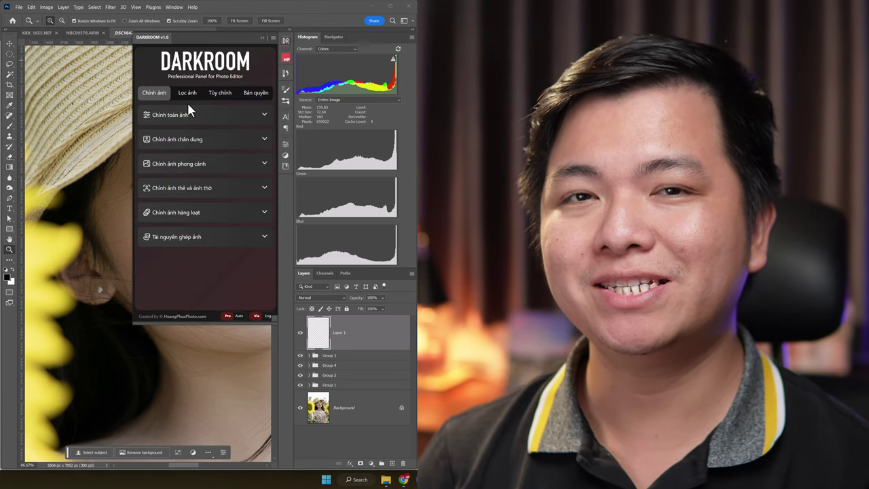
left_click(192, 120)
left_click(199, 120)
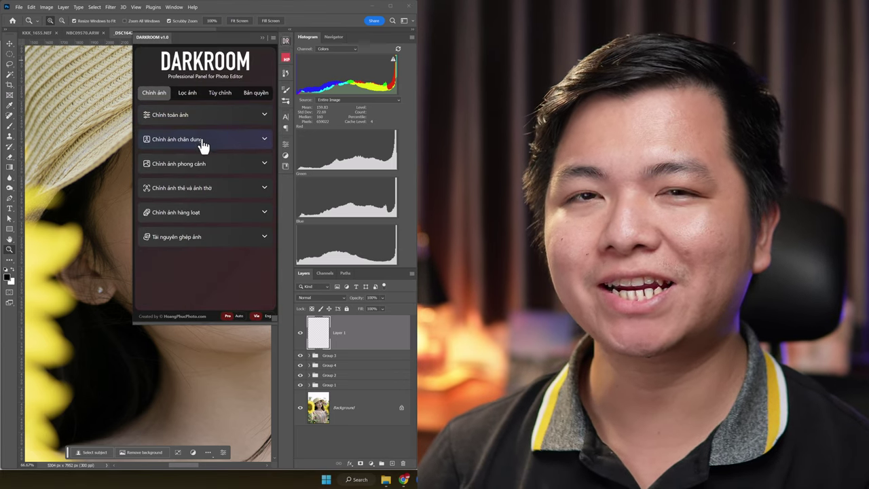
left_click(201, 140)
left_click(201, 136)
left_click(201, 170)
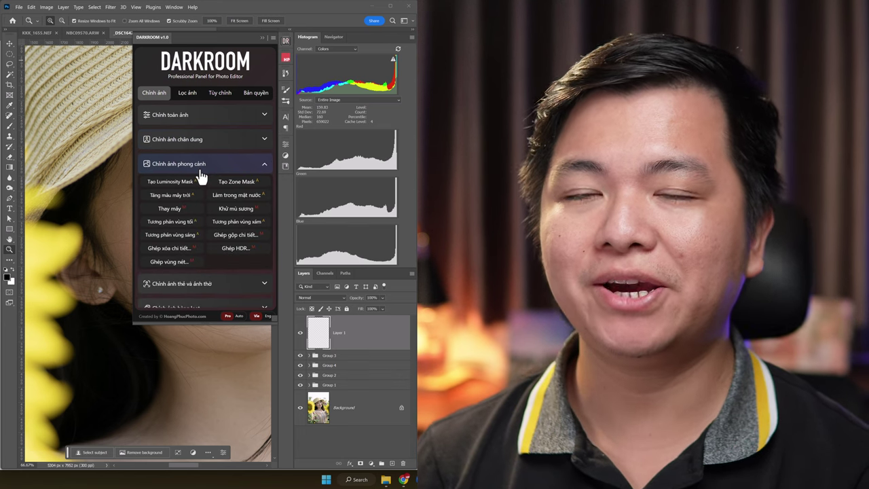
left_click(201, 170)
Preview the Chỉnh ảnh thẻ và ảnh thờ, hàng loạt and Tài nguyên ghép ảnh sections, check Bản quyền, return to Chỉnh ảnh
left_click(196, 190)
left_click(196, 193)
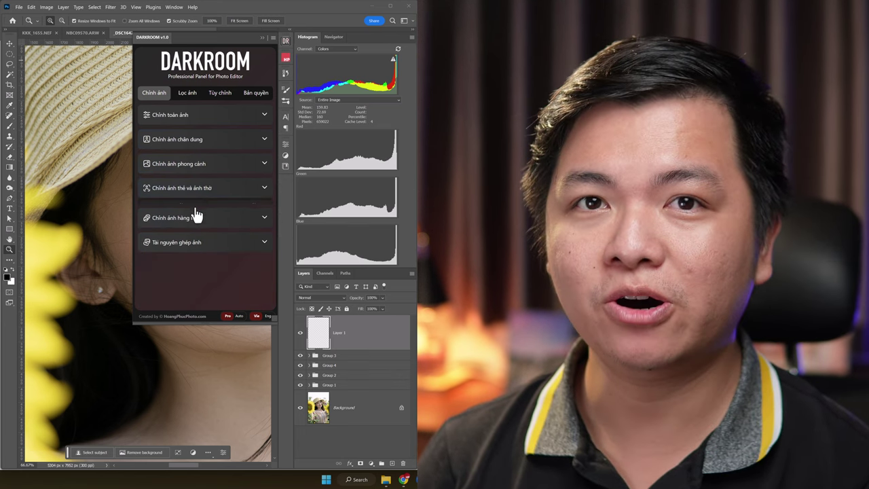
left_click(196, 213)
left_click(198, 212)
left_click(202, 237)
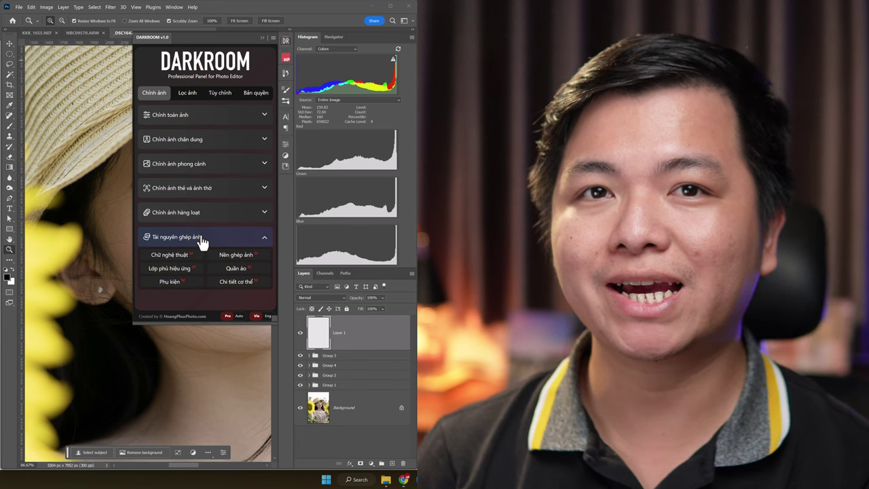
left_click(202, 237)
left_click(250, 97)
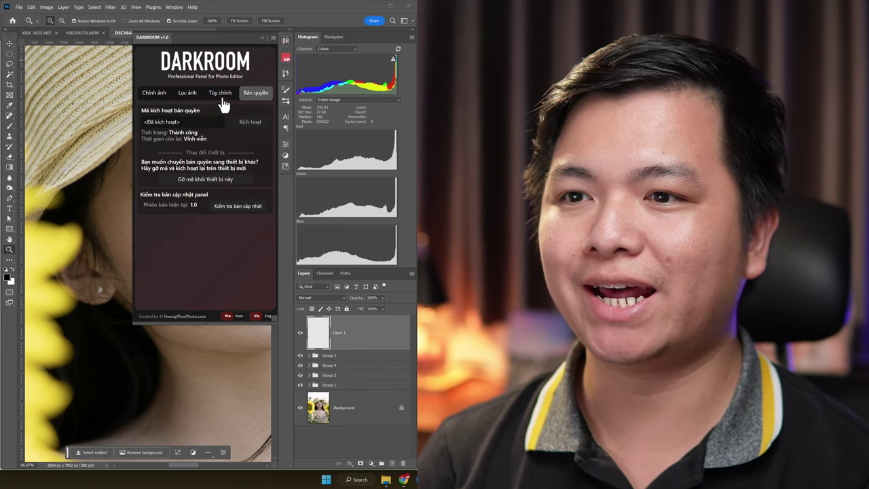
left_click(149, 98)
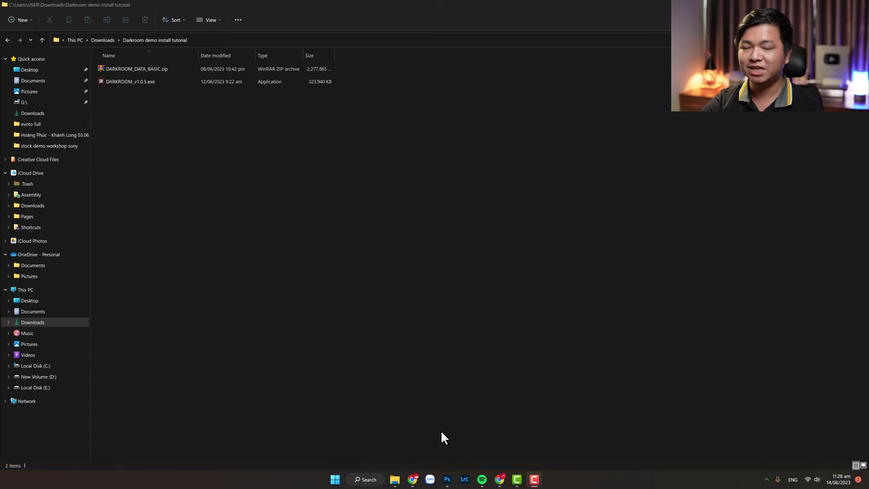
Leave Photoshop for the Darkroom demo install folder and run DARKROOM_v1.0.5.exe
left_click(446, 479)
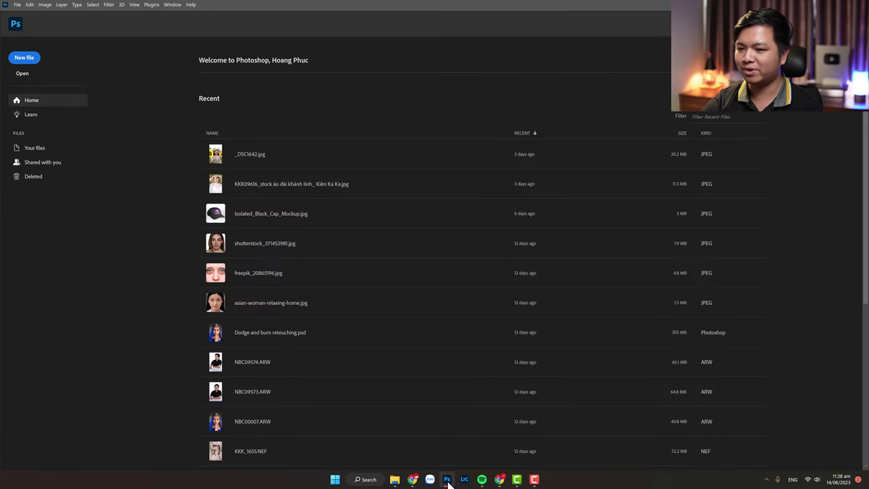
right_click(448, 479)
left_click(453, 456)
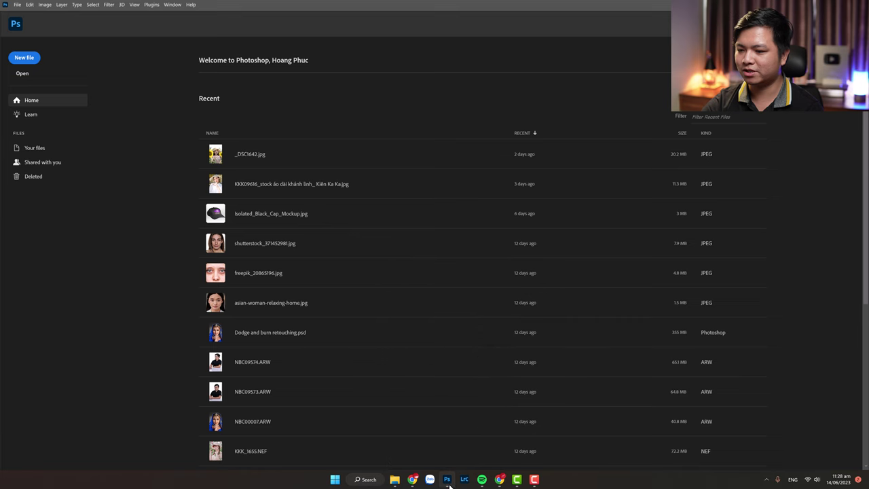
key("alt+Tab")
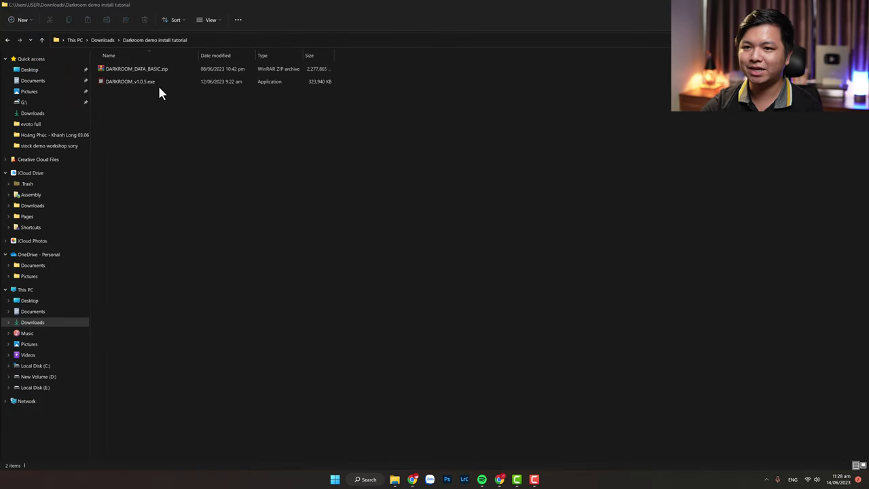
left_click(122, 83)
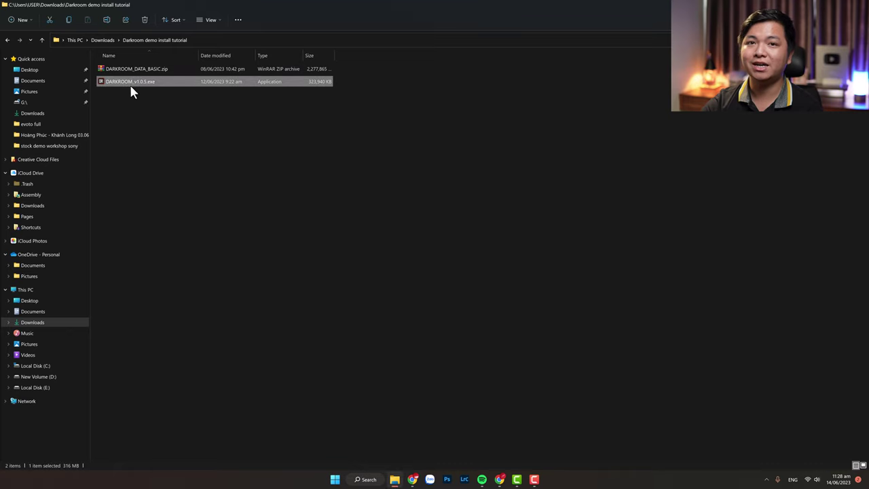
double_click(132, 83)
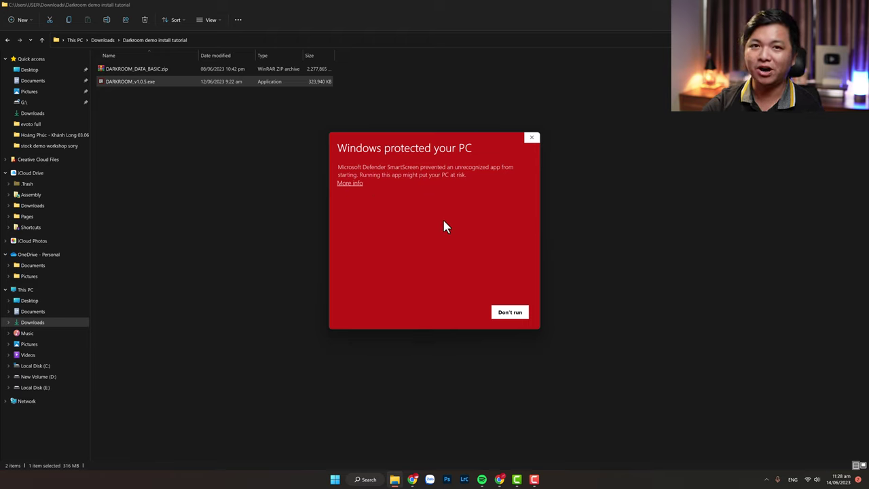
Bypass SmartScreen with More info > Run anyway and start setup in Tiếng Việt
left_click(350, 185)
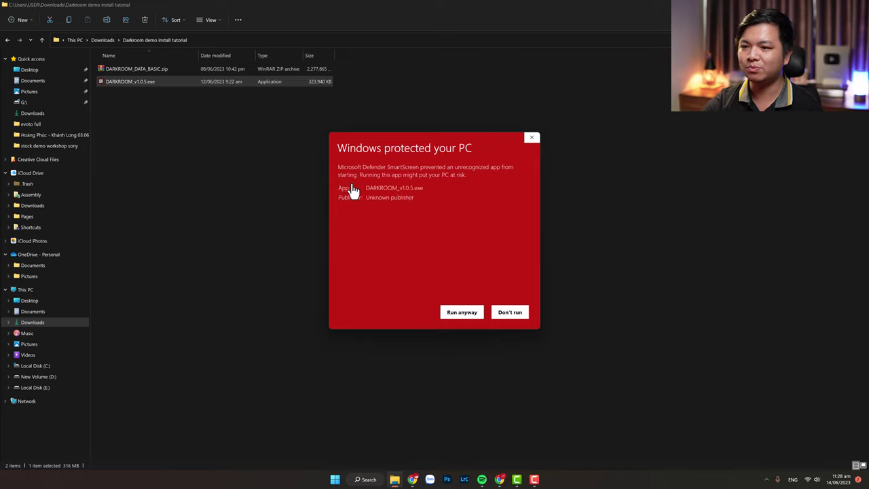
left_click(463, 317)
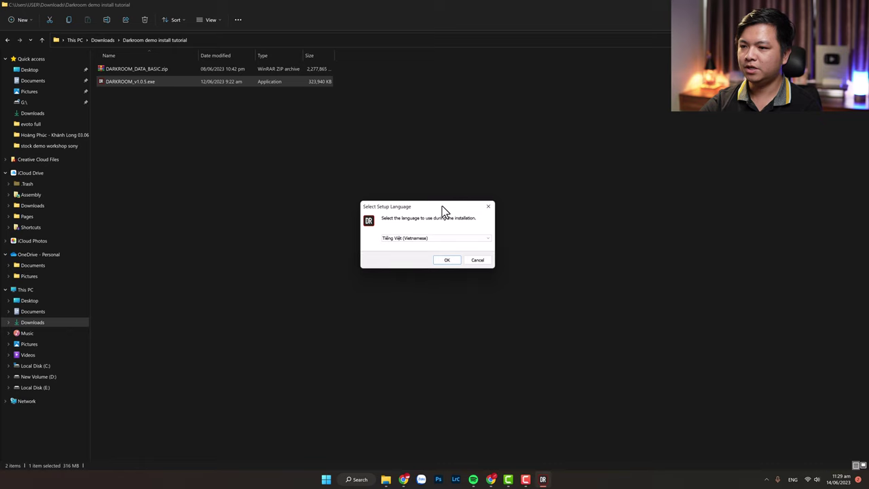
left_click(416, 241)
left_click(412, 246)
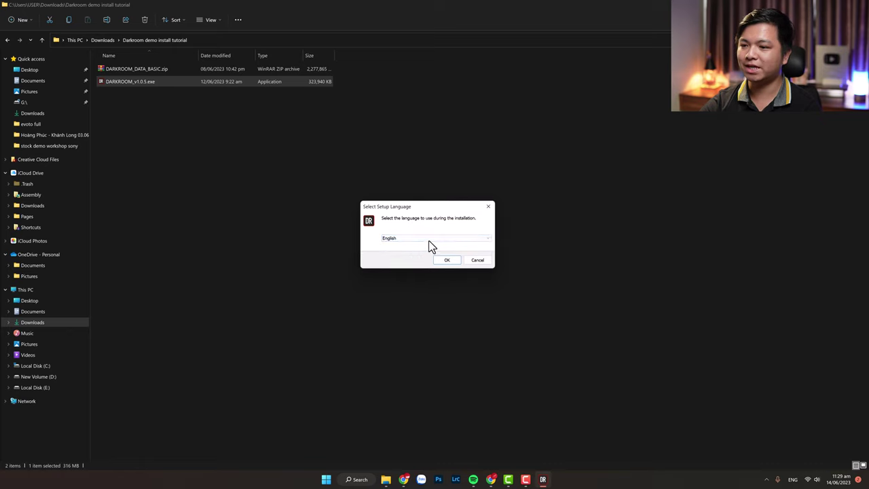
left_click(414, 245)
left_click(412, 246)
left_click(416, 244)
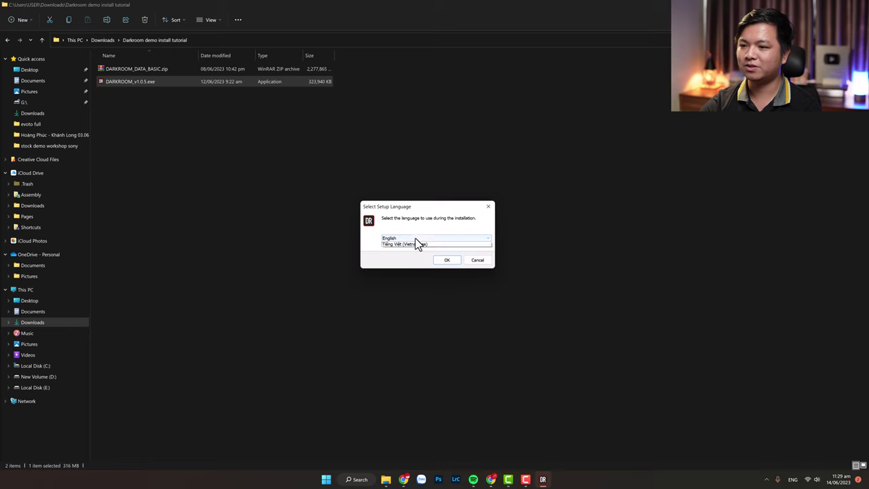
left_click(406, 246)
left_click(448, 262)
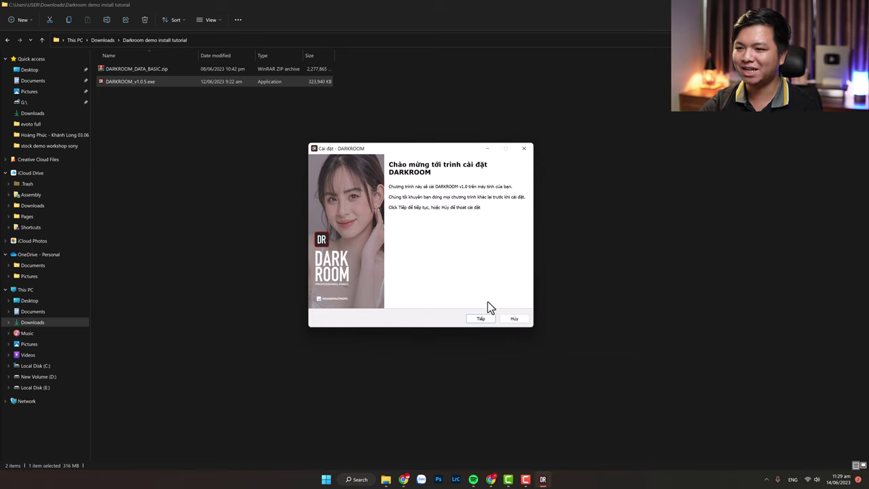
Accept Tôi chấp nhận thỏa thuận, install DARKROOM, and finish with Hoàn thành
left_click(482, 320)
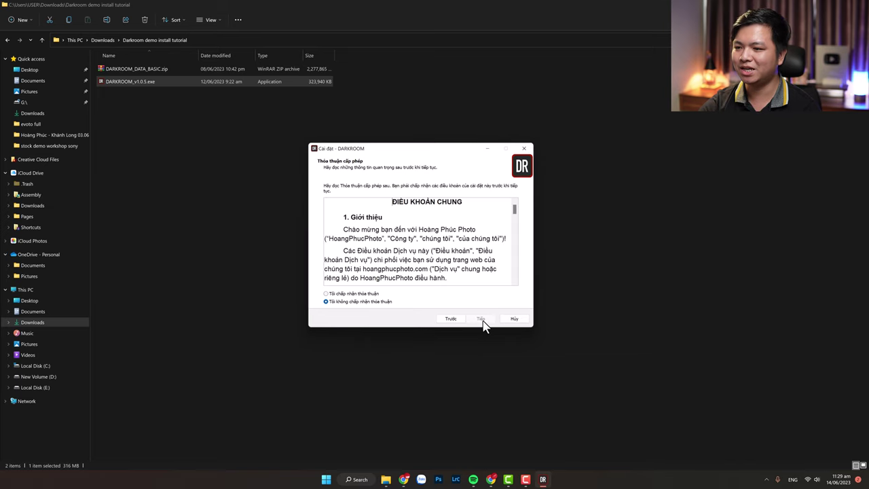
left_click(363, 293)
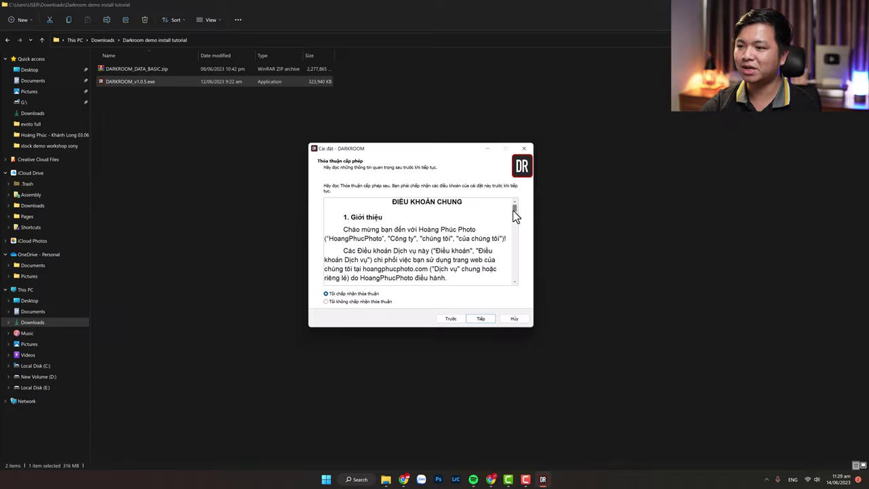
mouse_move(513, 205)
left_mouse_down()
mouse_move(514, 277)
mouse_move(520, 194)
left_mouse_up()
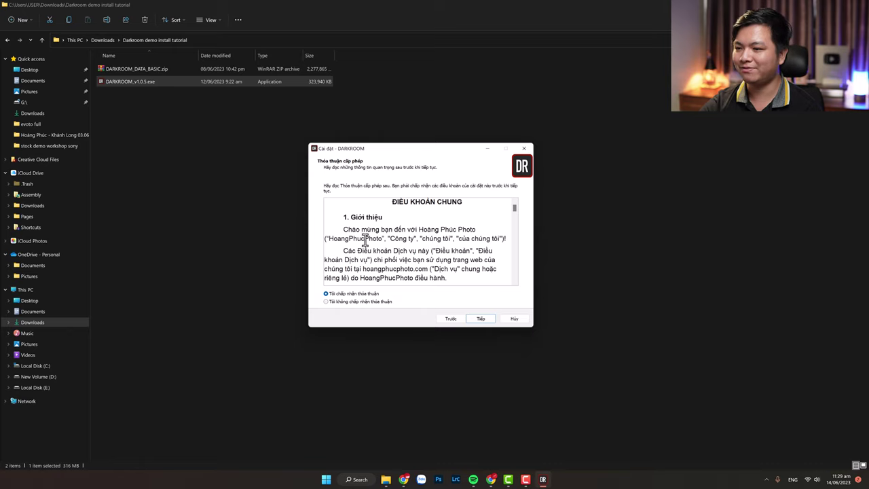
left_click(486, 319)
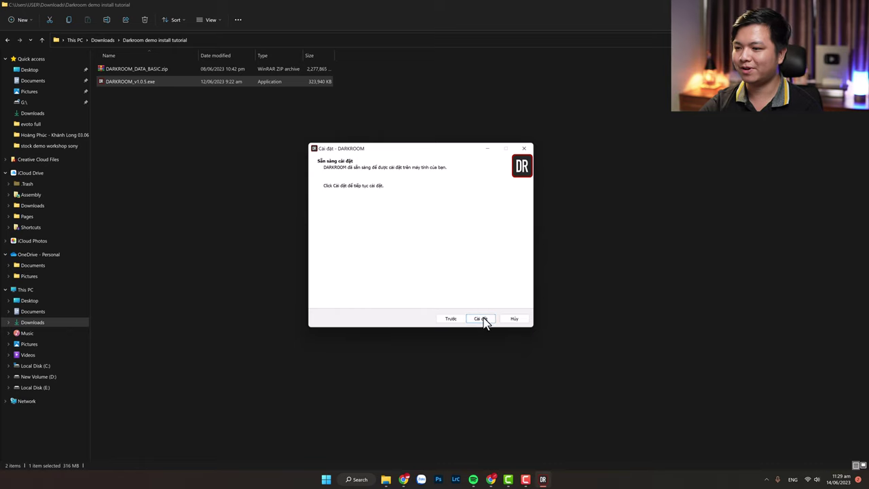
left_click(484, 318)
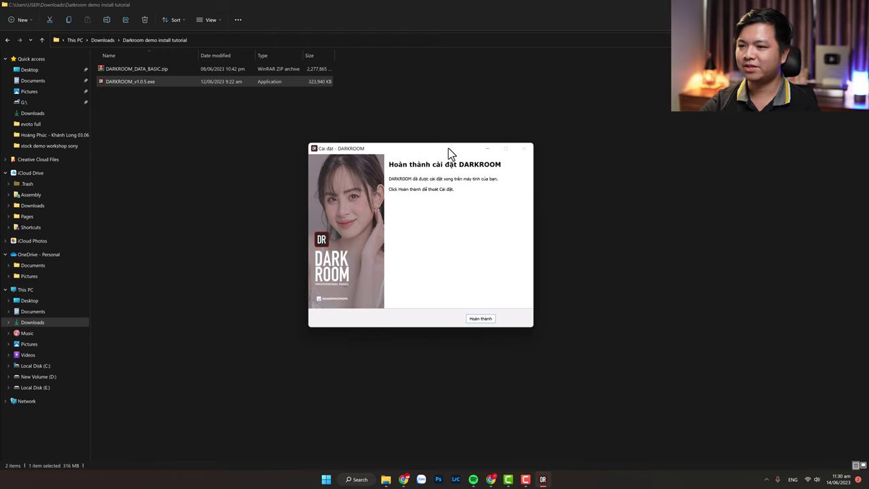
left_click_drag(448, 149, 438, 156)
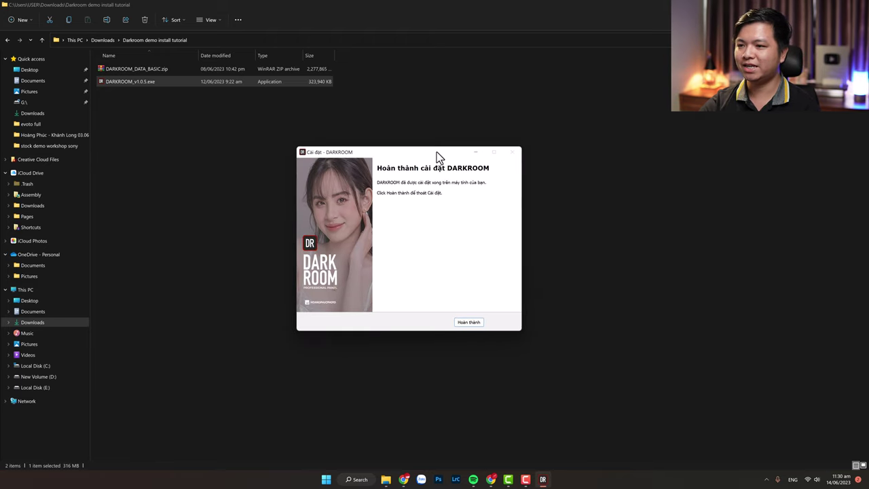
left_click(467, 322)
left_click(332, 281)
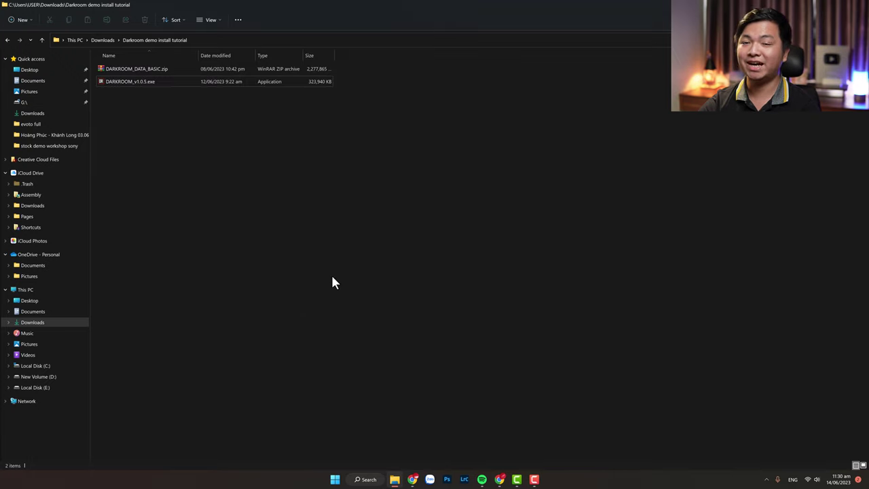
Relaunch Photoshop from the taskbar and let it load to the Home screen
left_click(446, 479)
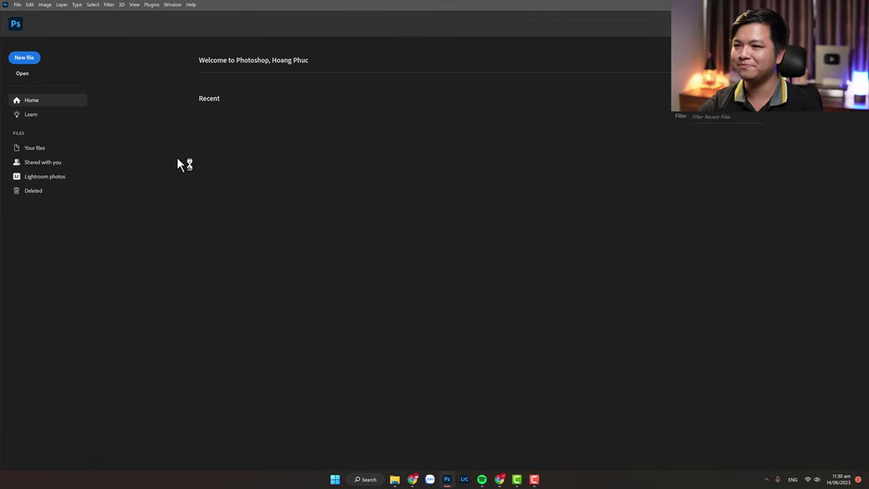
Open DARKROOM v1.0 from Window > Extensions (legacy), dock it in the right panels and widen it
left_click(171, 7)
mouse_move(188, 38)
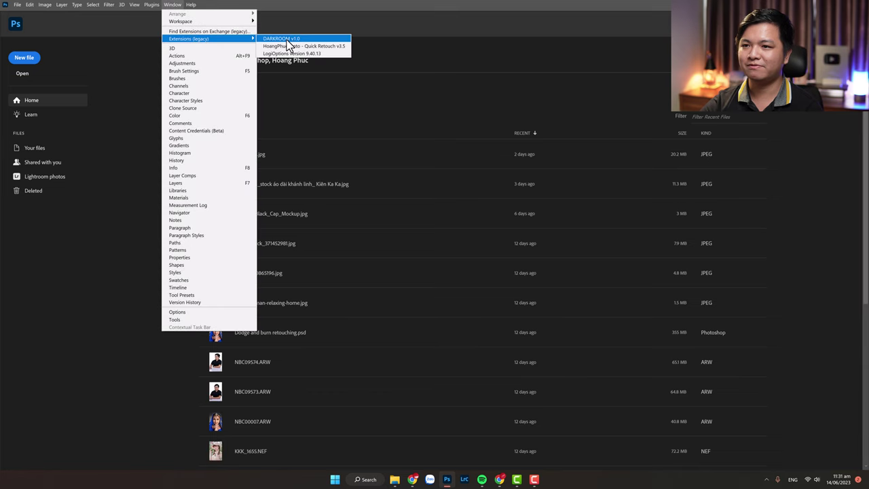
left_click(299, 39)
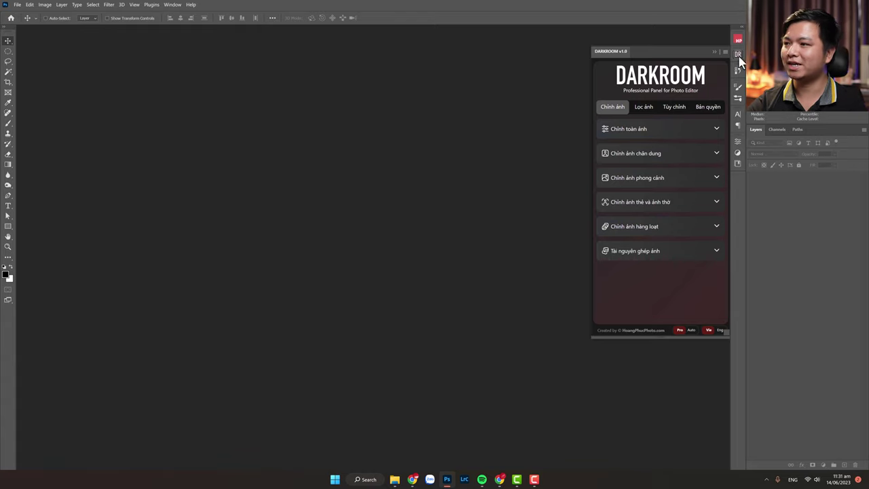
mouse_move(738, 54)
left_mouse_down()
mouse_move(506, 101)
mouse_move(543, 108)
mouse_move(740, 45)
left_mouse_up()
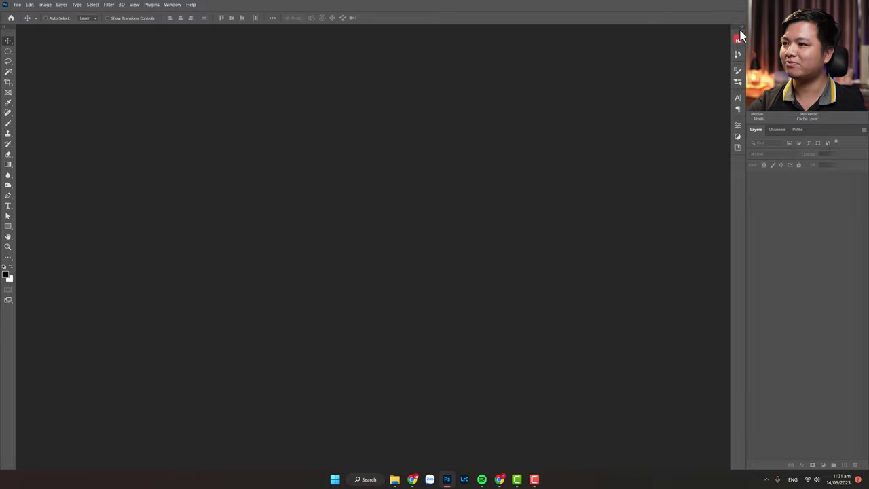
left_click(738, 38)
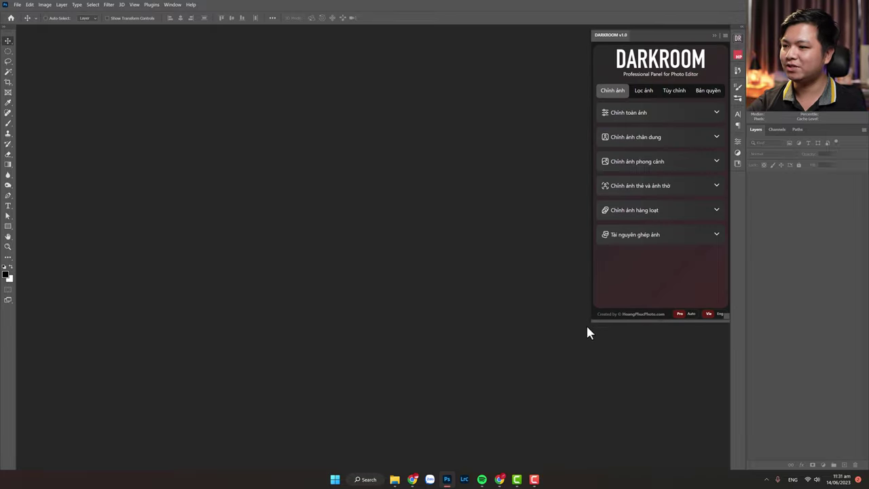
mouse_move(591, 320)
left_mouse_down()
mouse_move(554, 310)
mouse_move(478, 331)
mouse_move(710, 315)
mouse_move(561, 319)
mouse_move(638, 330)
mouse_move(543, 334)
mouse_move(596, 320)
mouse_move(568, 326)
mouse_move(584, 326)
left_mouse_up()
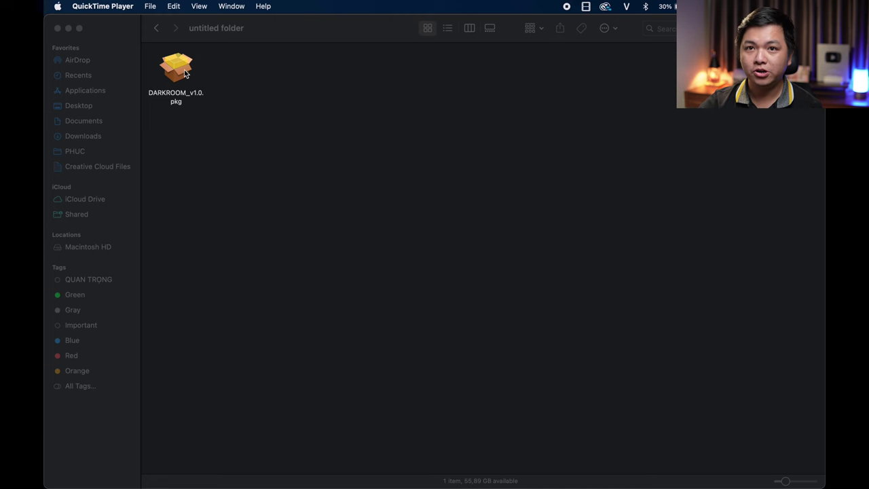
Try opening DARKROOM_v1.0.pkg and dismiss both unidentified-developer warnings
left_click(185, 73)
left_click(238, 84)
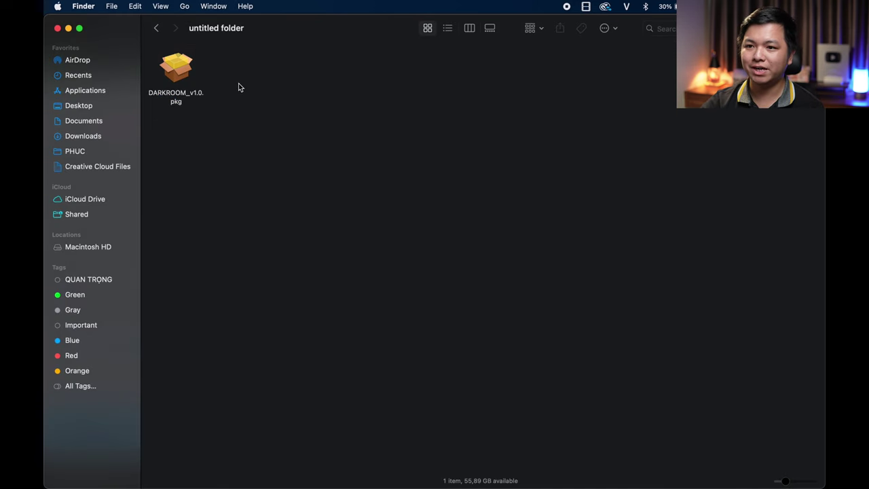
double_click(178, 79)
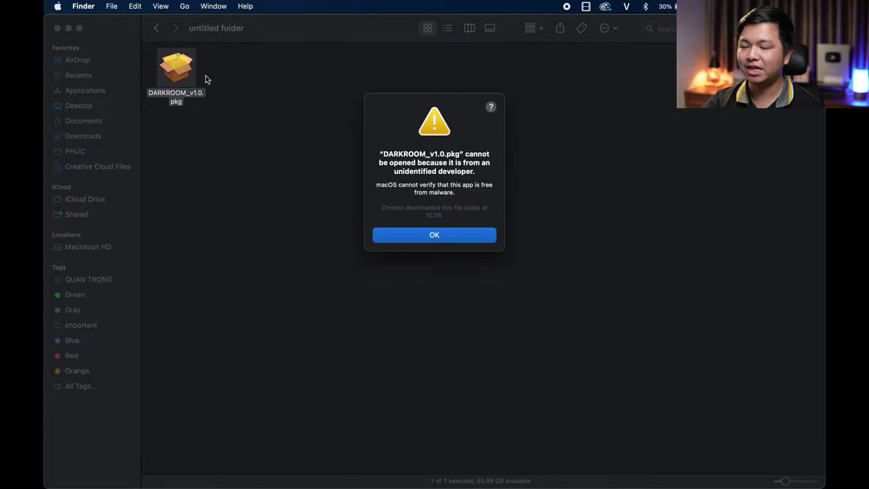
left_click(436, 236)
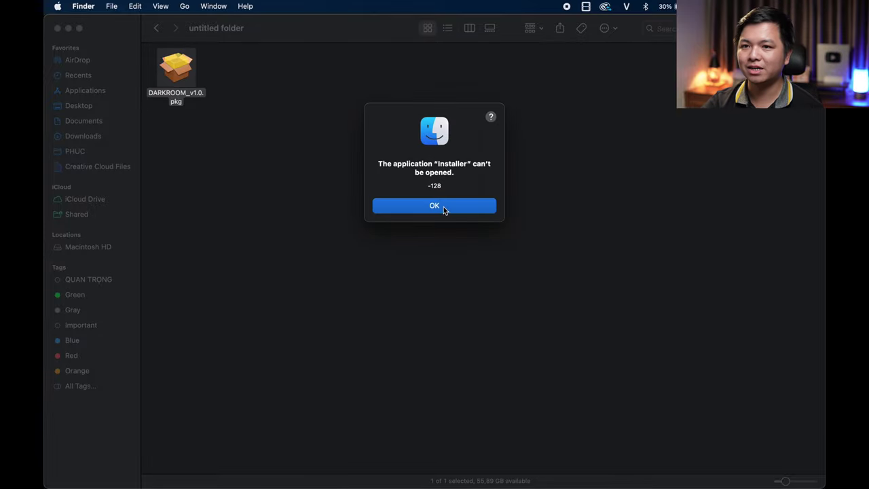
left_click(442, 207)
left_click(57, 6)
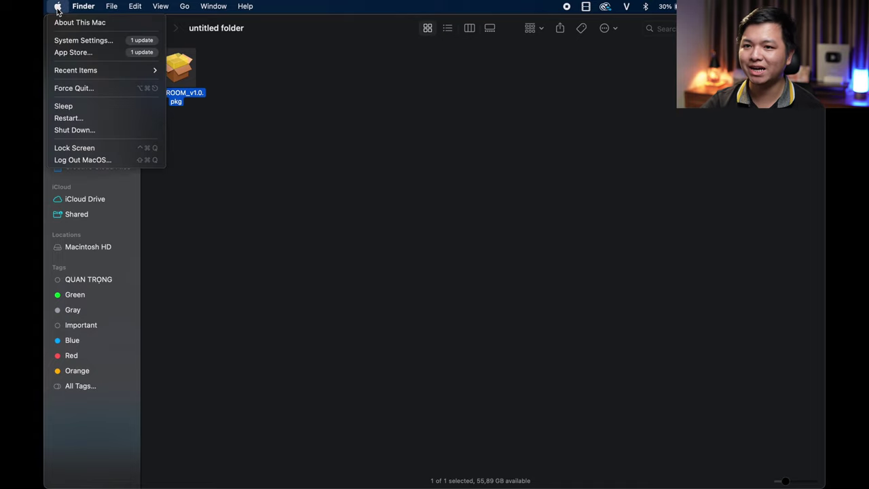
Go to System Settings > Privacy & Security and scroll down to the blocked-app notice
left_click(80, 42)
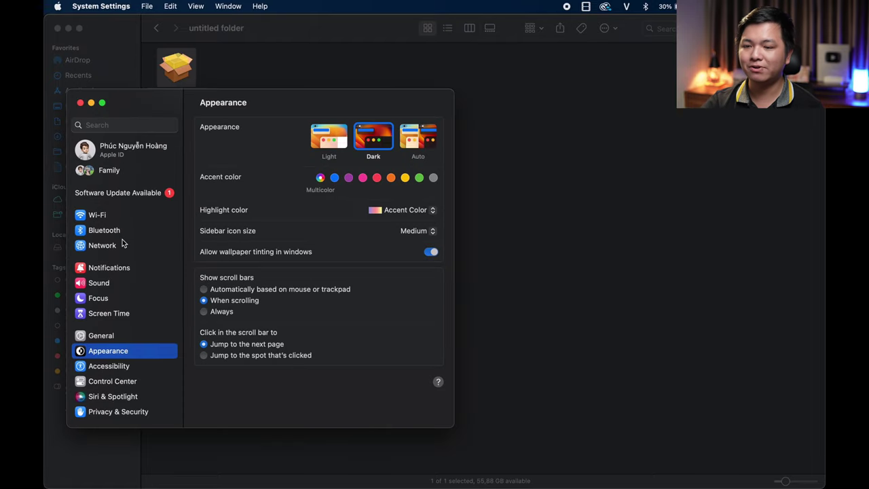
scroll(123, 244, "down", 5)
scroll(120, 244, "down", 5)
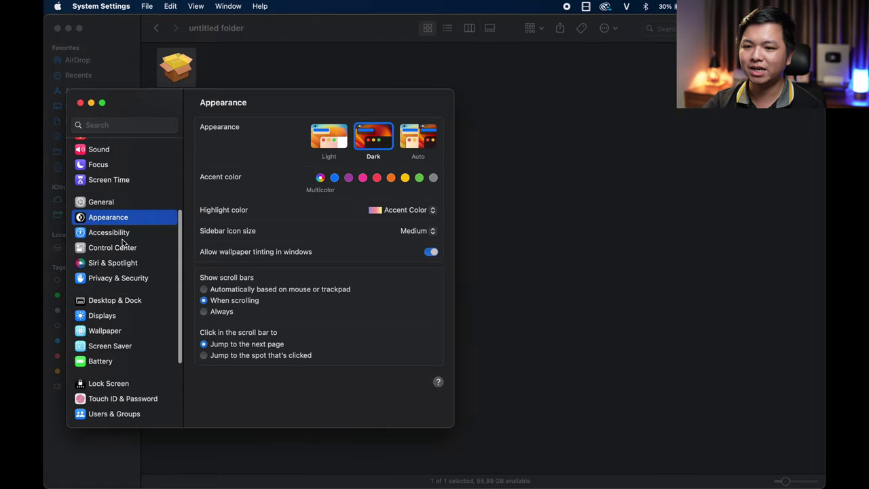
left_click(105, 272)
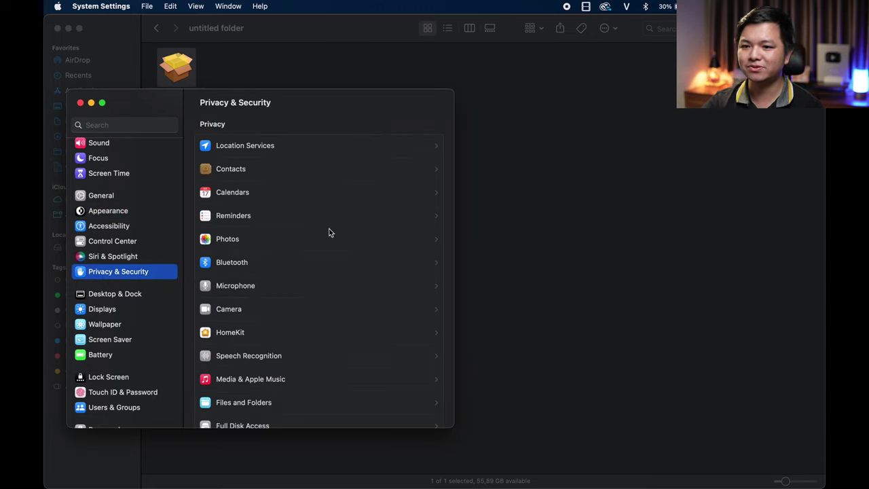
scroll(328, 232, "down", 3)
scroll(328, 233, "down", 3)
scroll(329, 232, "down", 3)
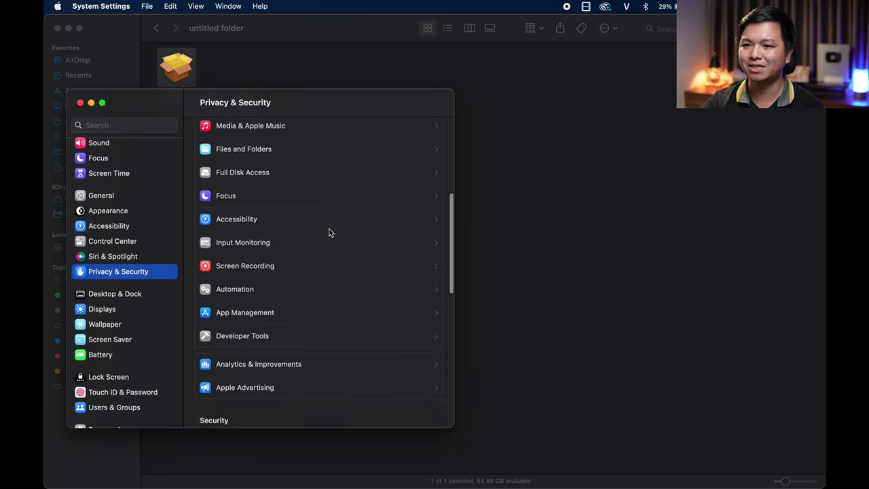
scroll(329, 232, "down", 3)
scroll(329, 232, "down", 2)
scroll(329, 232, "down", 2)
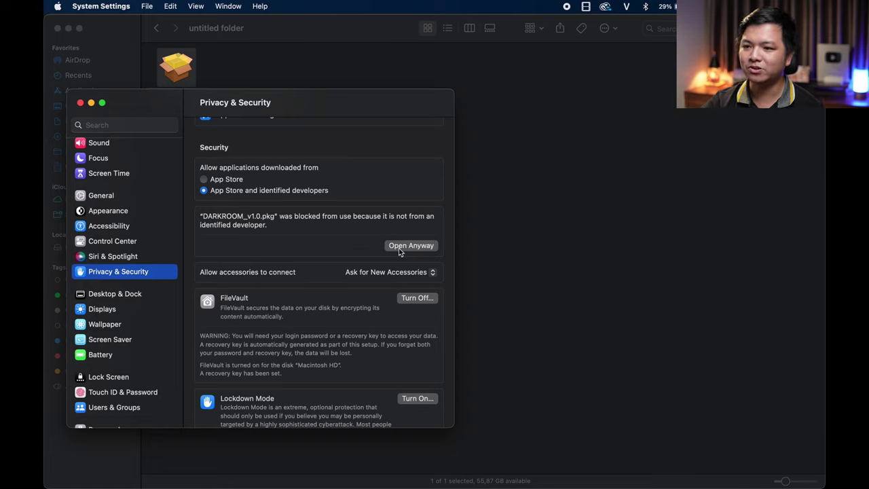
Allow DARKROOM_v1.0.pkg with Open Anyway, authorize with the admin password, and open it
left_click(399, 248)
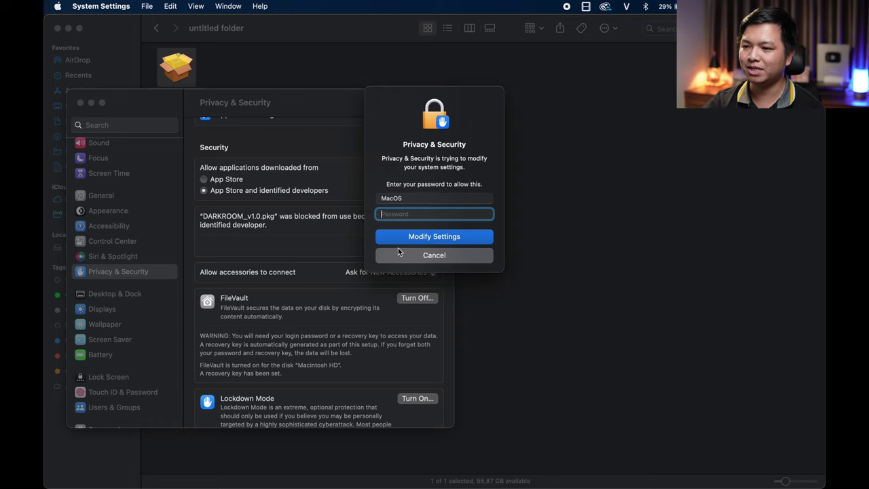
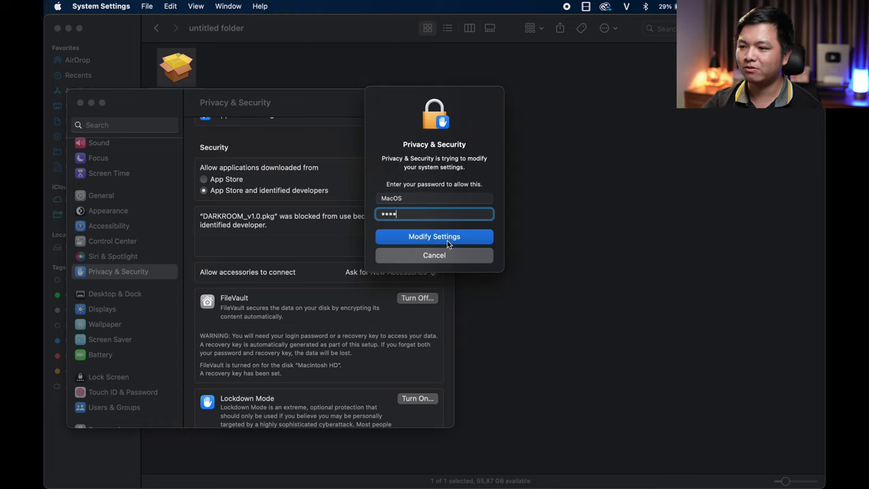
left_click(447, 241)
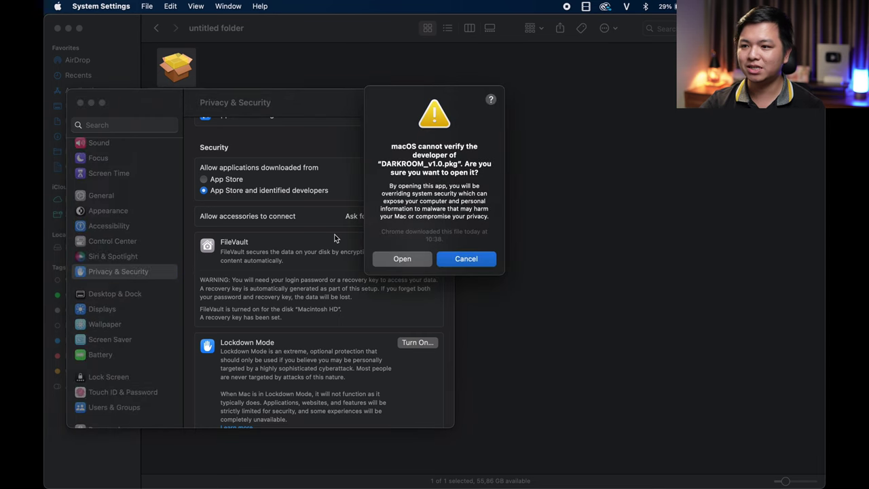
left_click(417, 261)
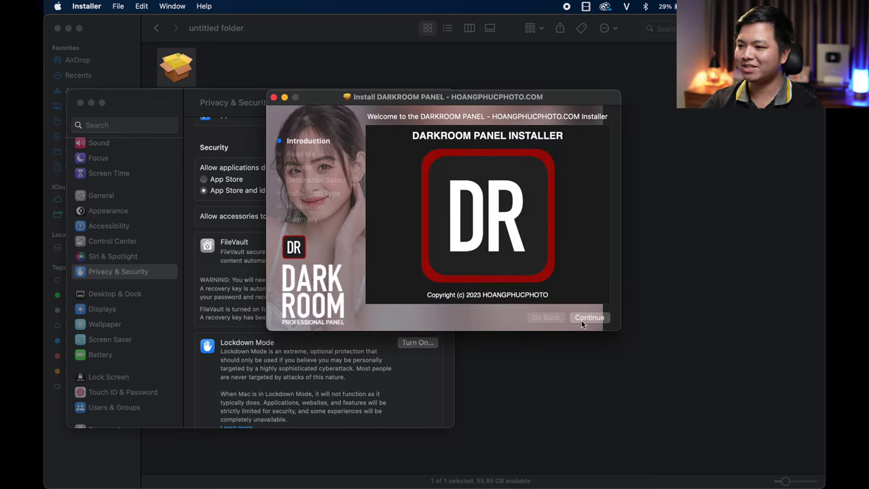
mouse_move(444, 467)
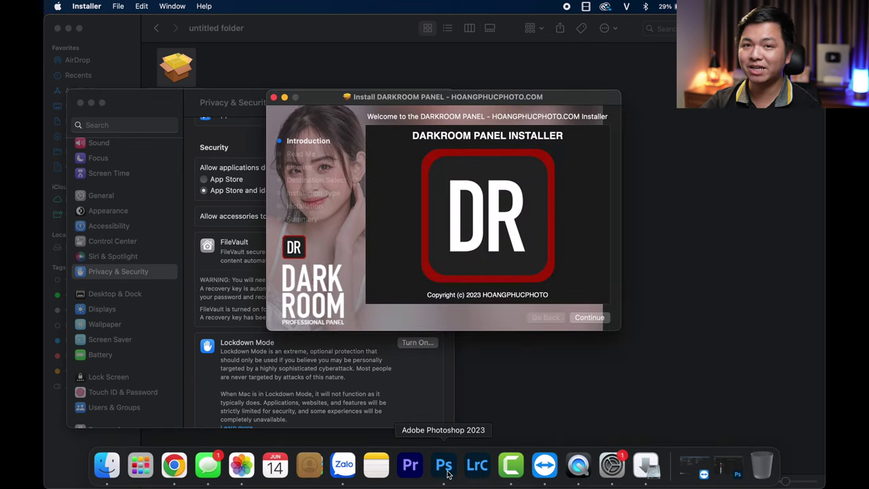
Quit Photoshop from the Dock and advance the installer past Introduction and Read Me
right_click(448, 476)
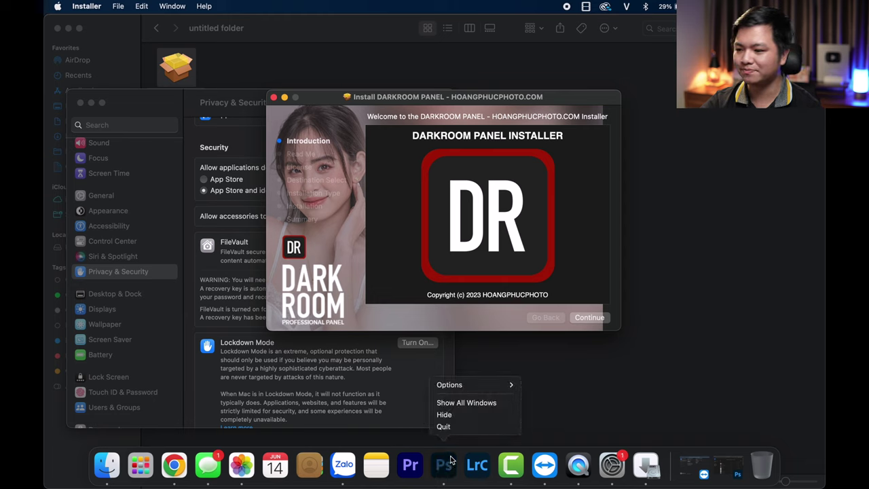
left_click(443, 426)
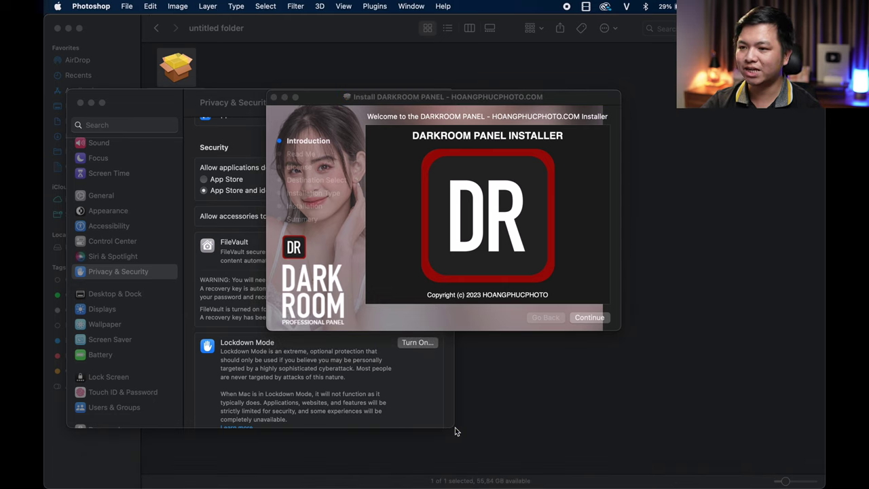
left_click(589, 317)
left_click(589, 317)
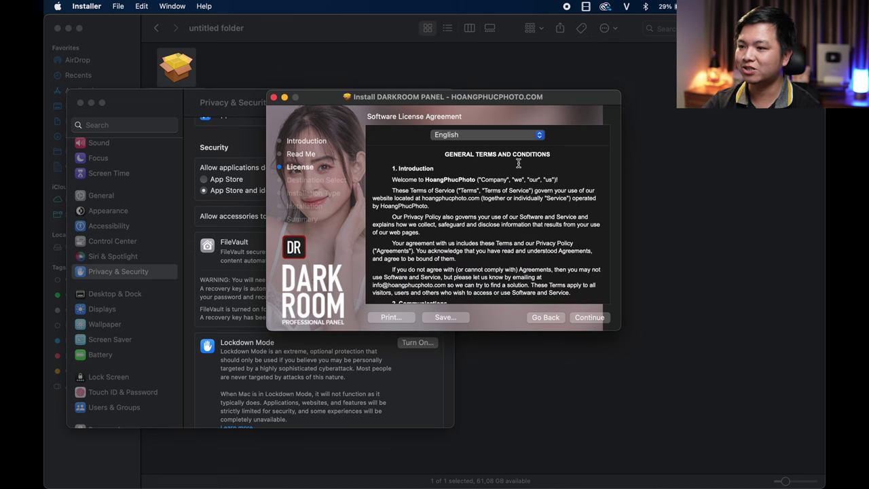
Read the license in Tiếng Việt and agree to its terms
left_click(529, 138)
left_click(517, 146)
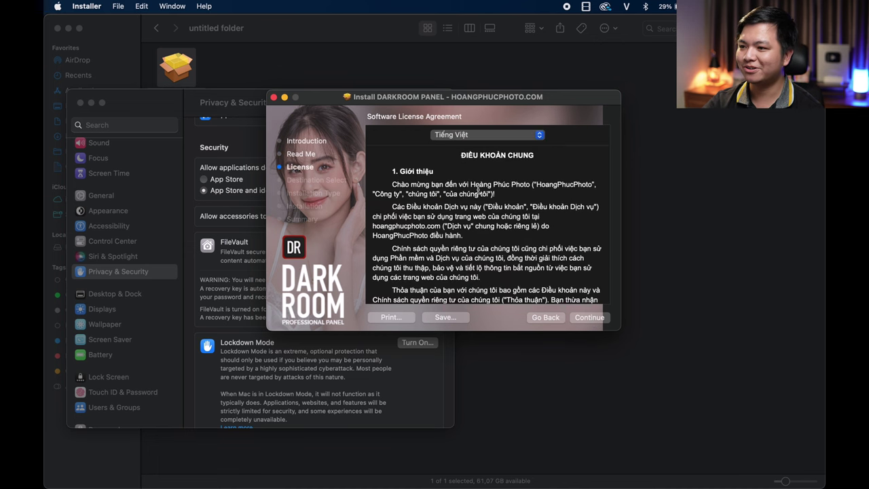
scroll(491, 211, "down", 3)
scroll(490, 211, "down", 3)
scroll(491, 212, "down", 3)
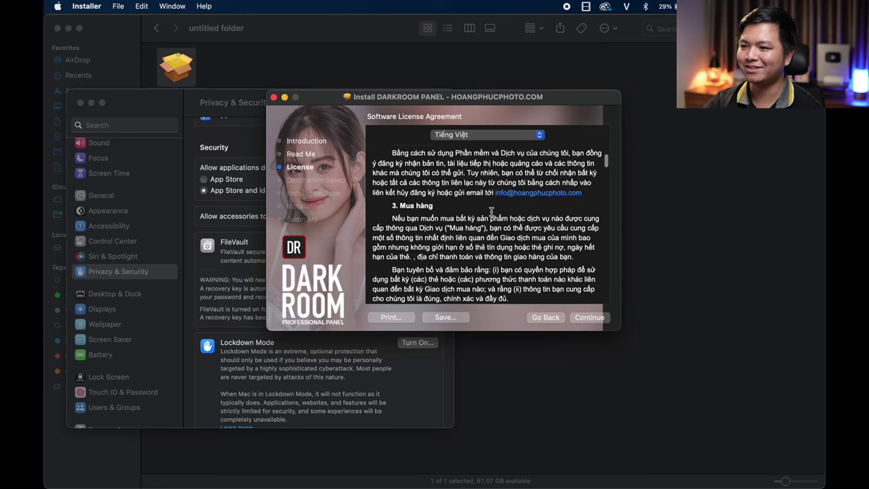
scroll(491, 212, "down", 3)
scroll(491, 212, "down", 3)
scroll(494, 214, "down", 3)
scroll(499, 216, "down", 3)
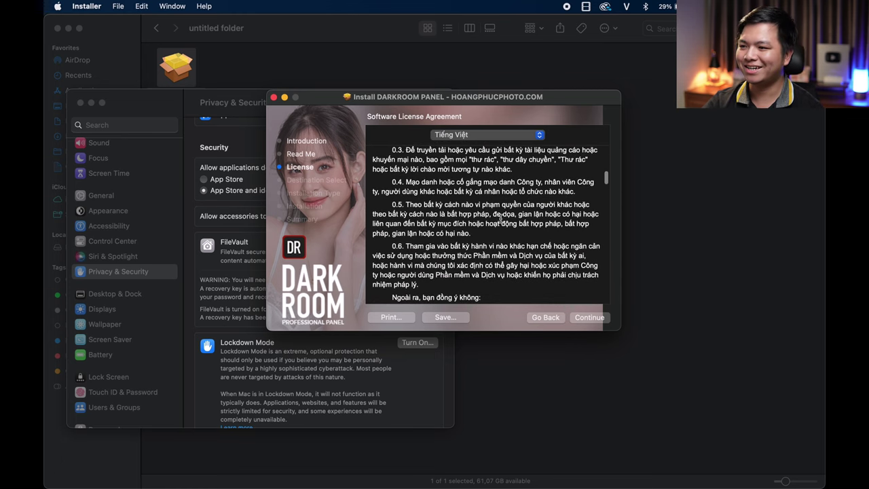
left_click(588, 319)
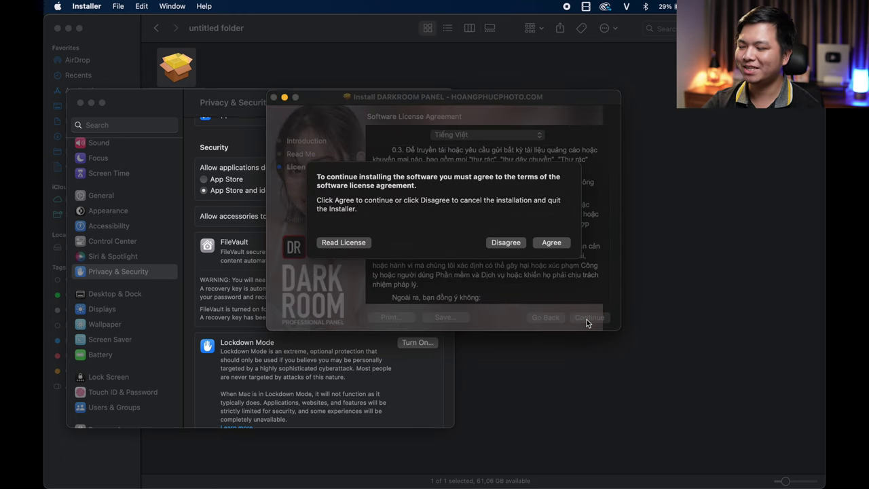
left_click(552, 240)
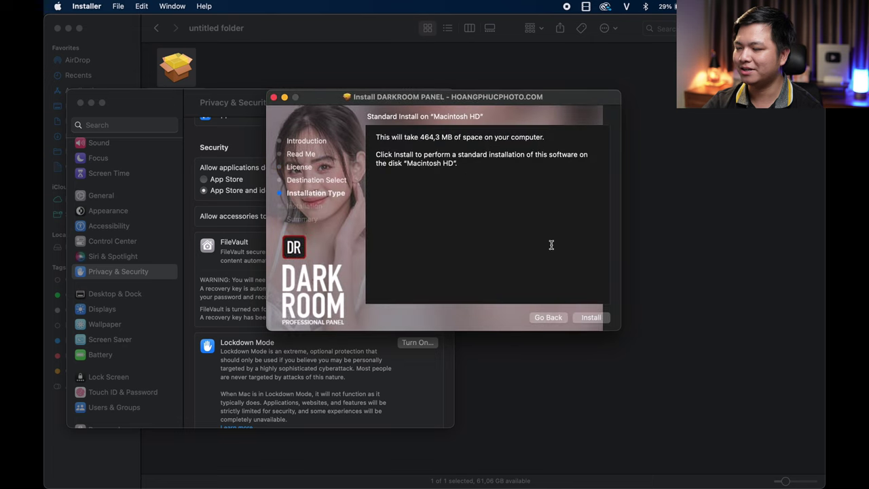
Install DARKROOM PANEL on Macintosh HD, authorize it, then close and keep the package
left_click(590, 319)
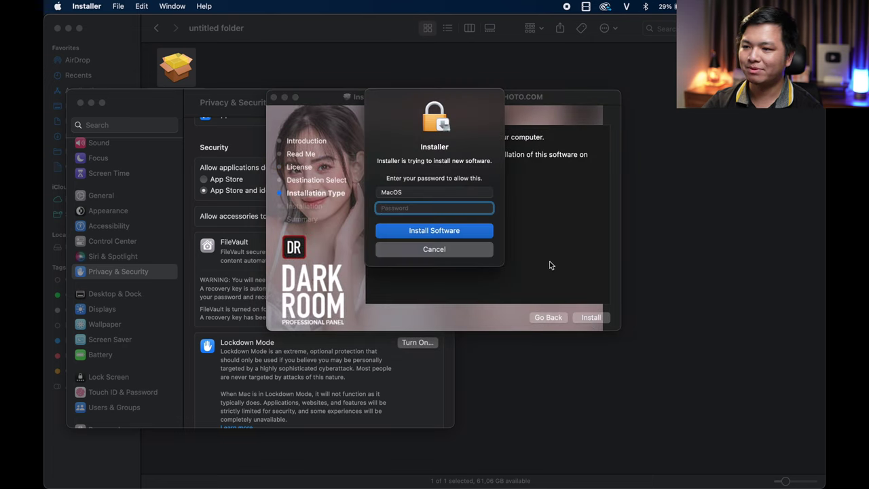
left_click(460, 232)
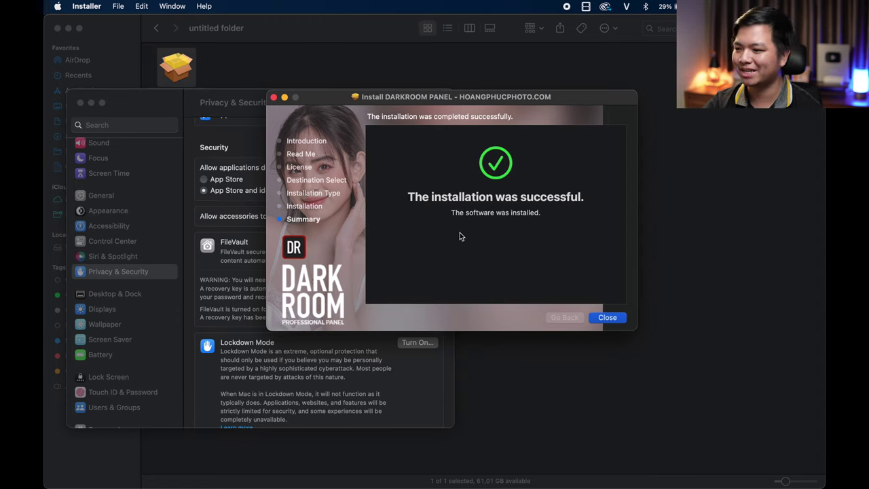
left_click(608, 319)
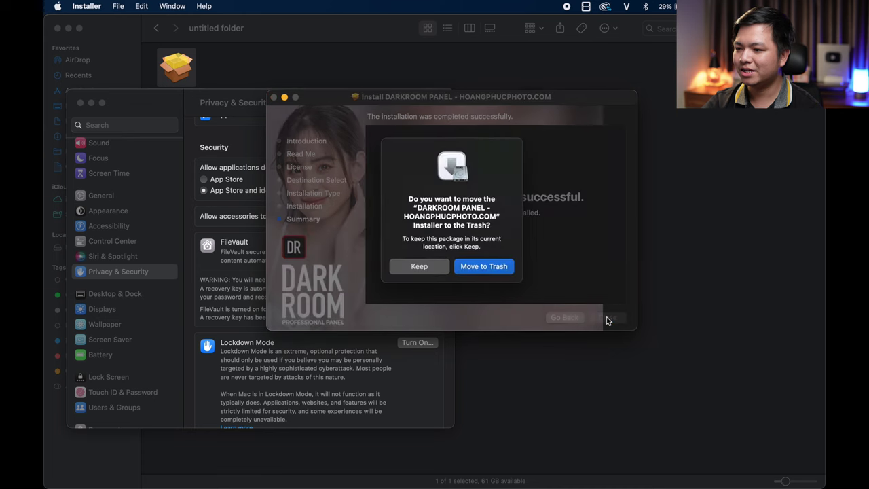
left_click(426, 268)
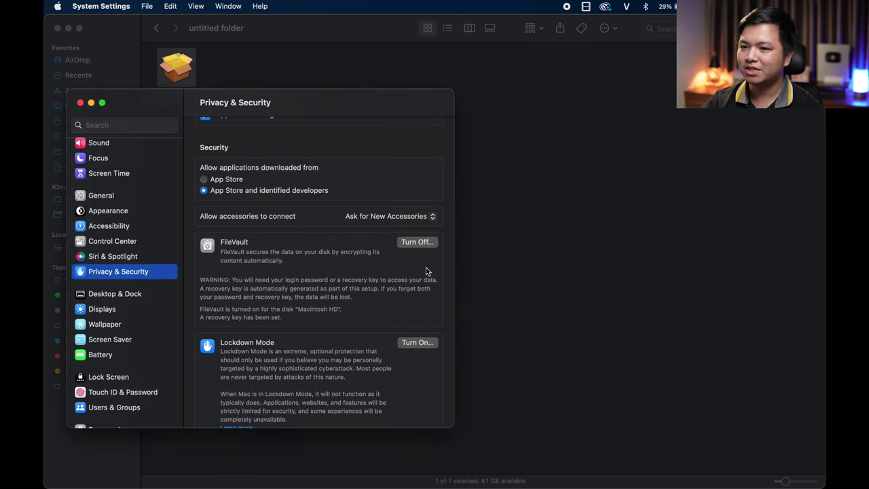
Close System Settings and check in About This Mac that the chip is Apple M1
left_click(80, 103)
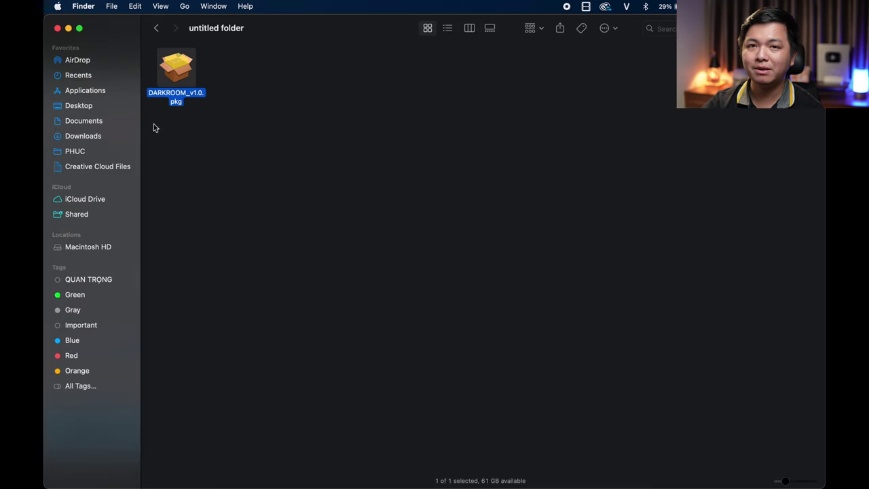
left_click(269, 167)
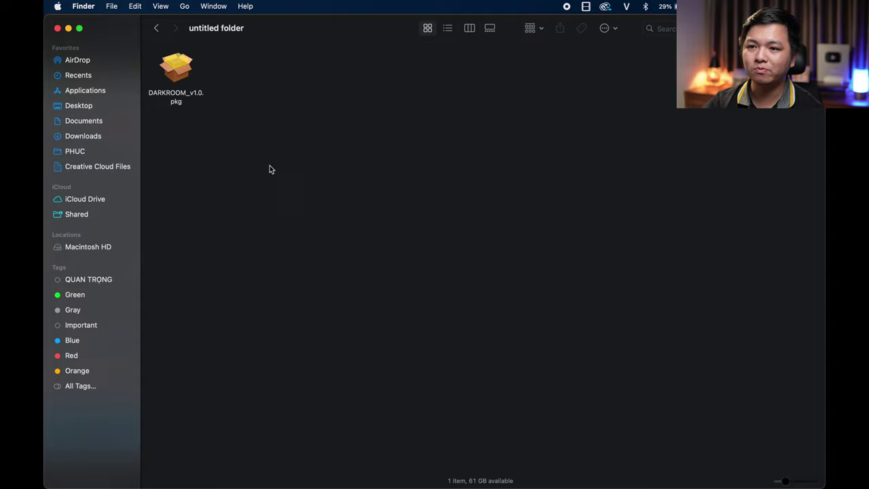
left_click(57, 7)
left_click(65, 21)
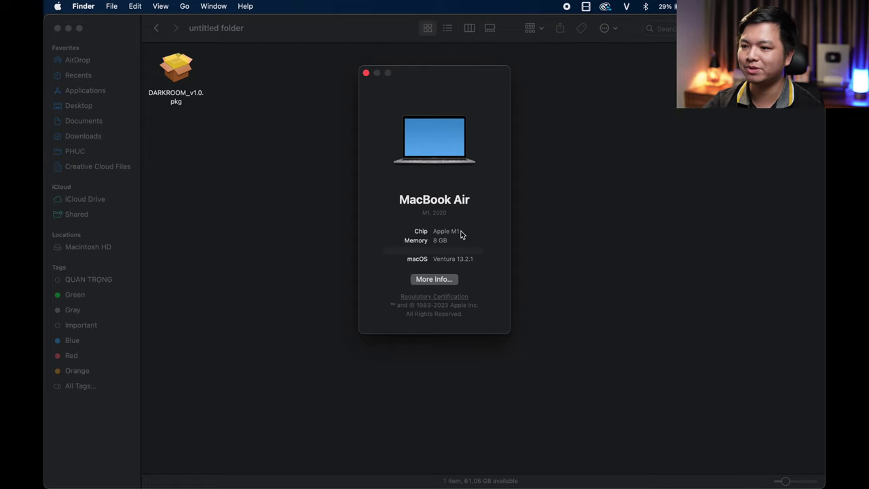
left_click_drag(462, 234, 440, 234)
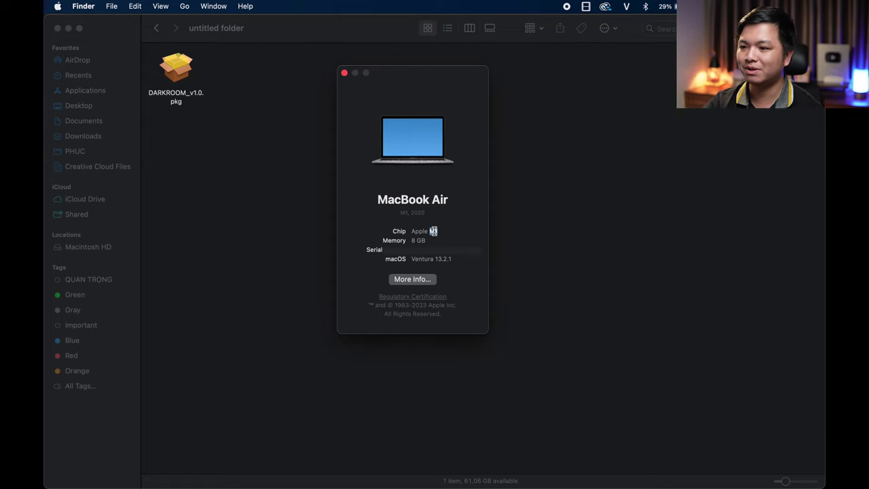
triple_click(434, 231)
Open Applications > Adobe Photoshop 2023 in large-icon view and select the Photoshop app
left_click(345, 73)
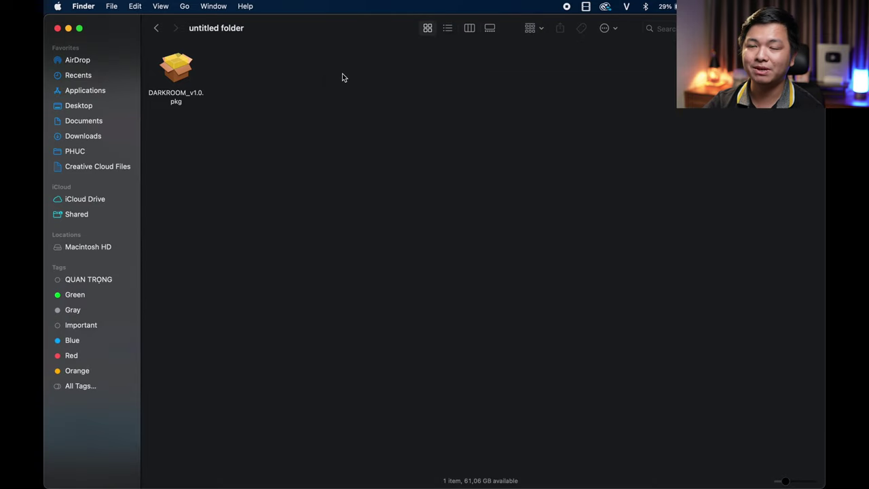
left_click(81, 94)
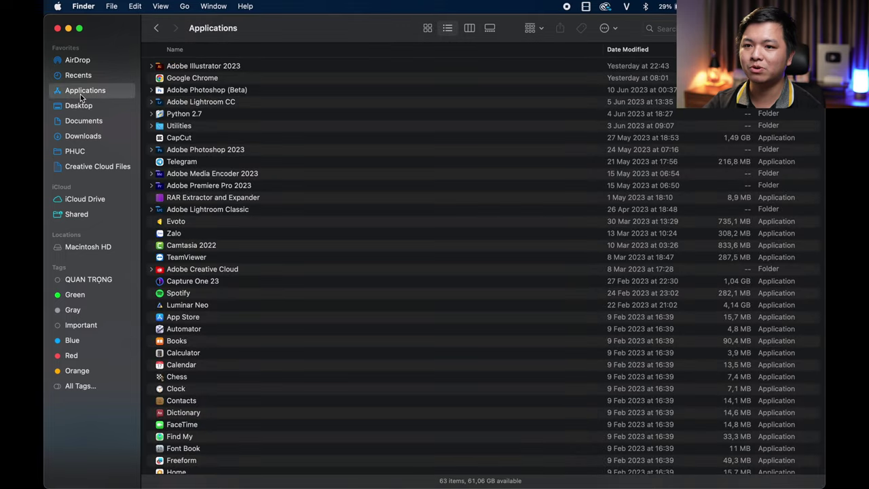
left_click(427, 29)
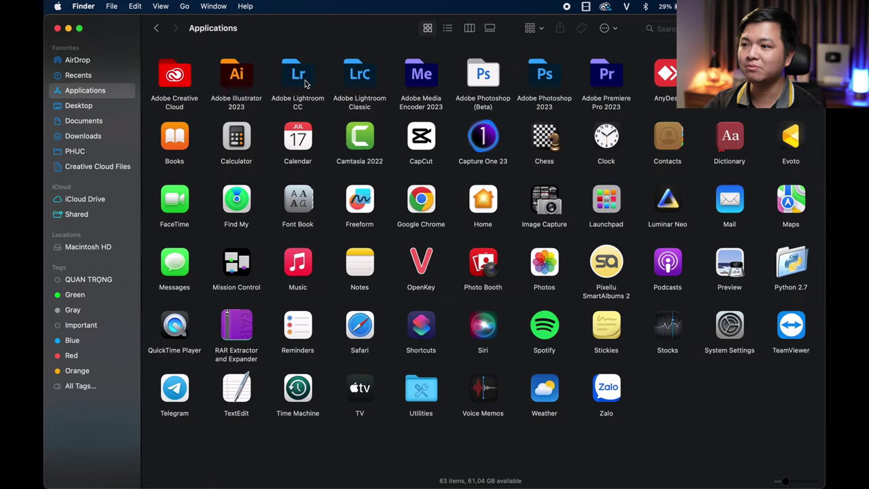
left_click(549, 86)
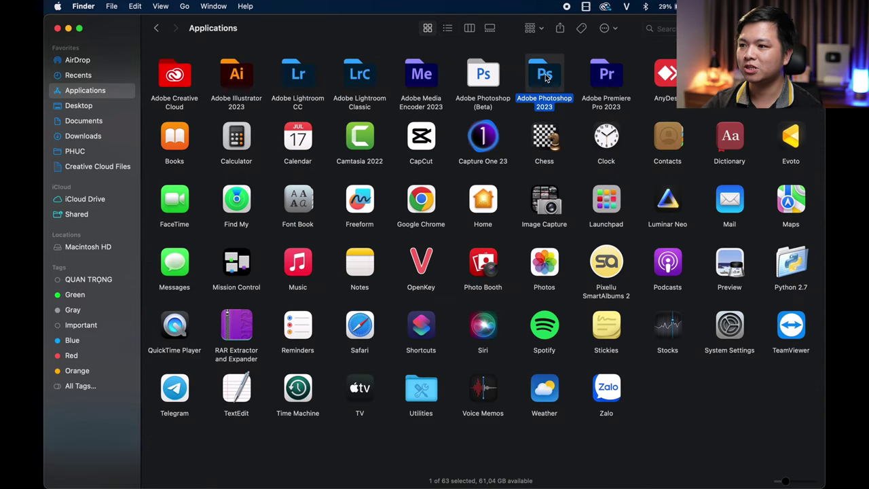
double_click(539, 71)
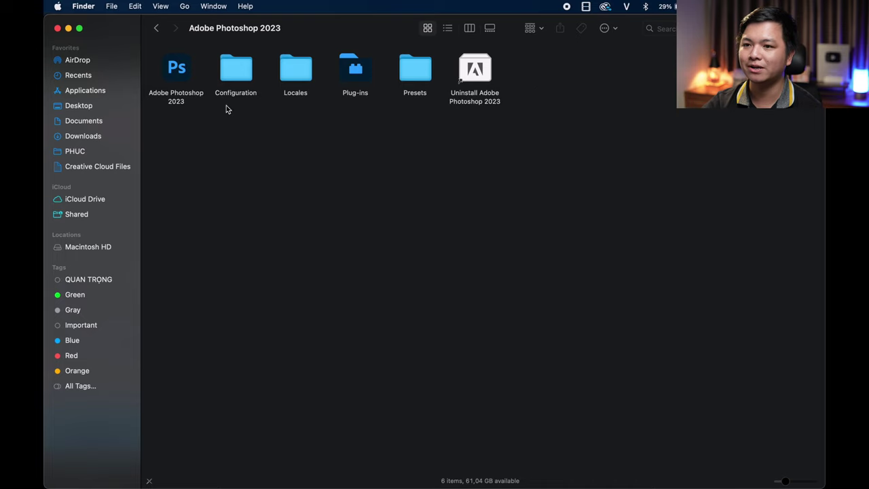
left_click(184, 76)
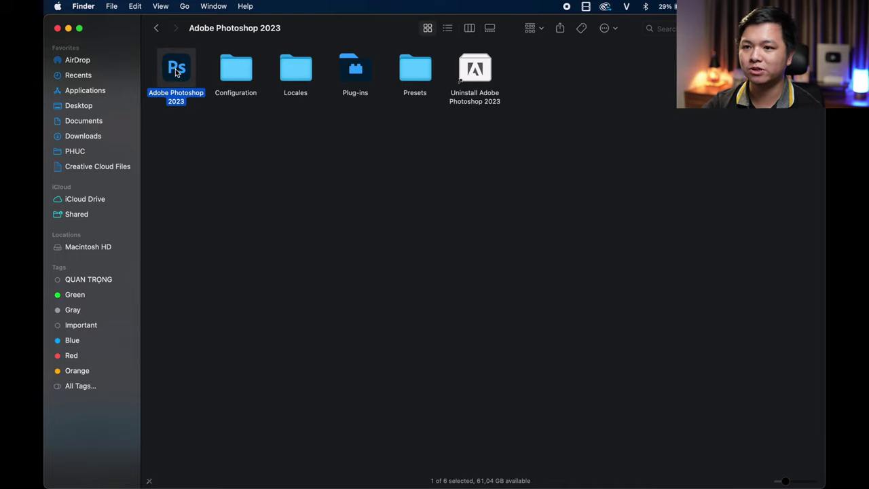
Enable Open using Rosetta in the app's Get Info window, then launch Photoshop 2023
right_click(176, 68)
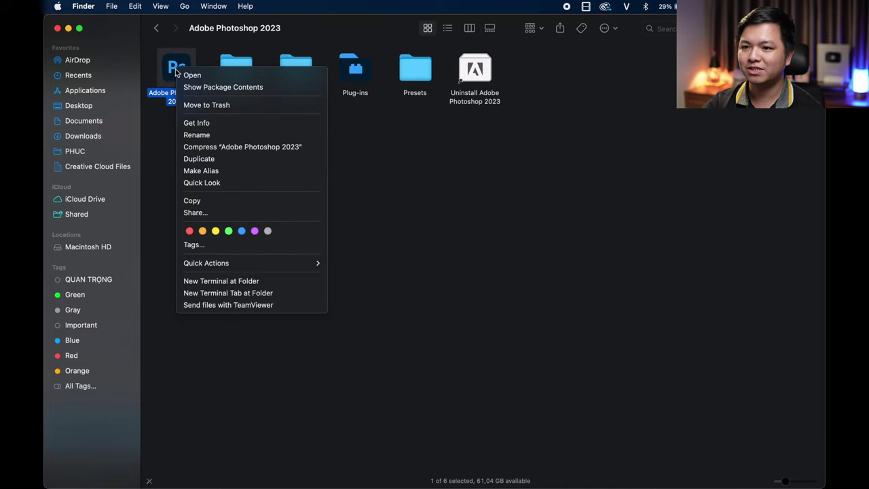
left_click(208, 127)
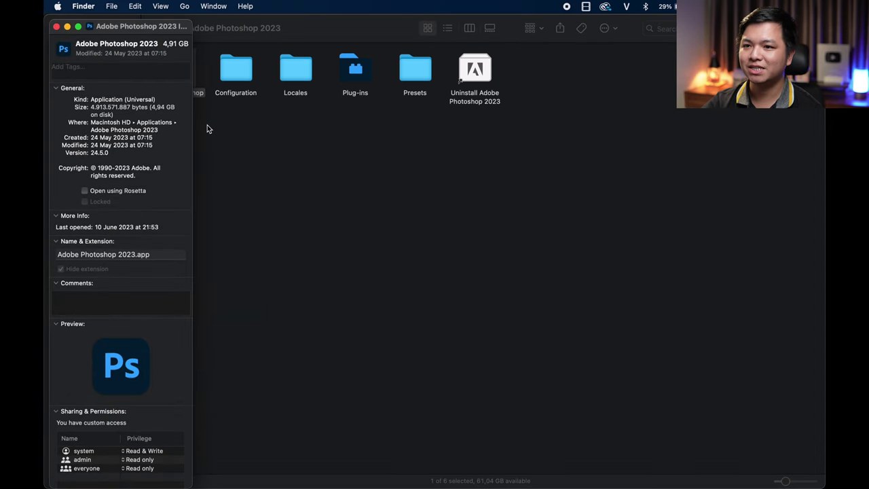
left_click_drag(118, 27, 292, 26)
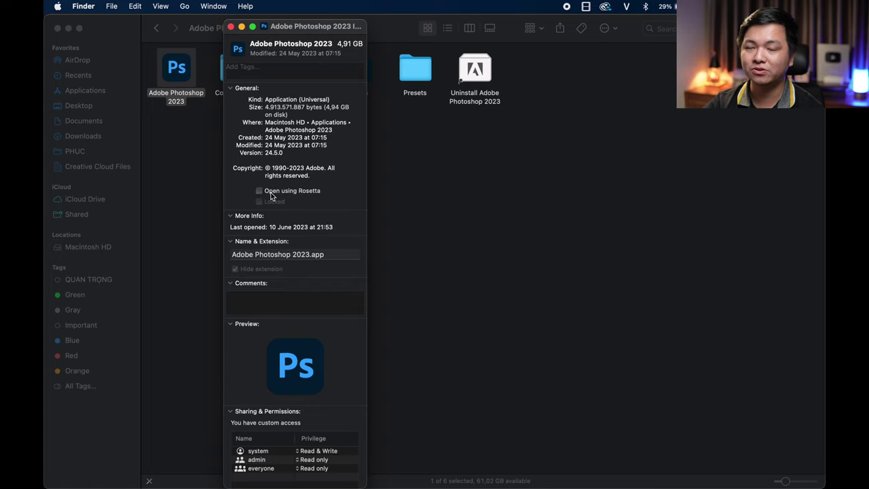
left_click(230, 27)
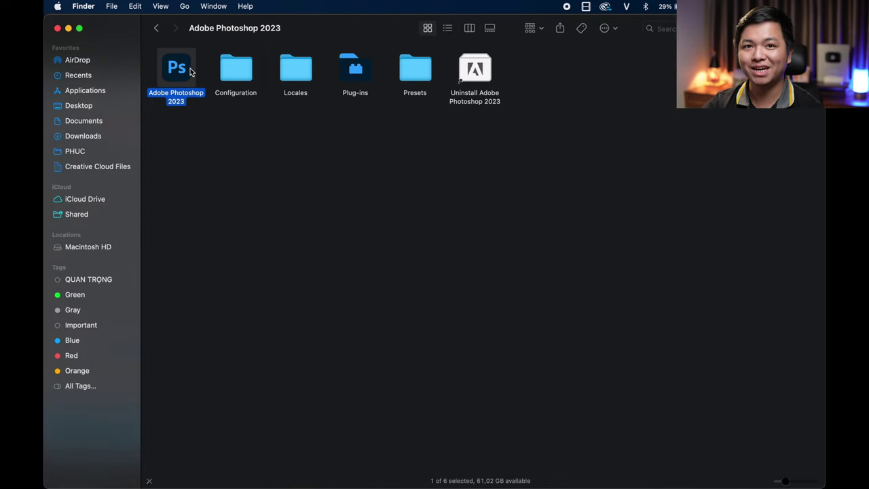
key("super+o")
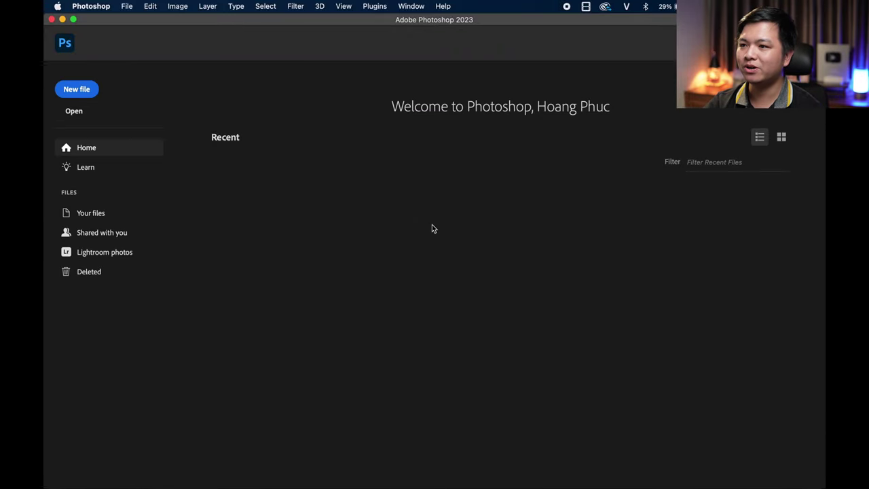
Open the DARKROOM v1.0 panel on its Tùy chỉnh settings page, then switch to the download folder
left_click(405, 7)
mouse_move(448, 57)
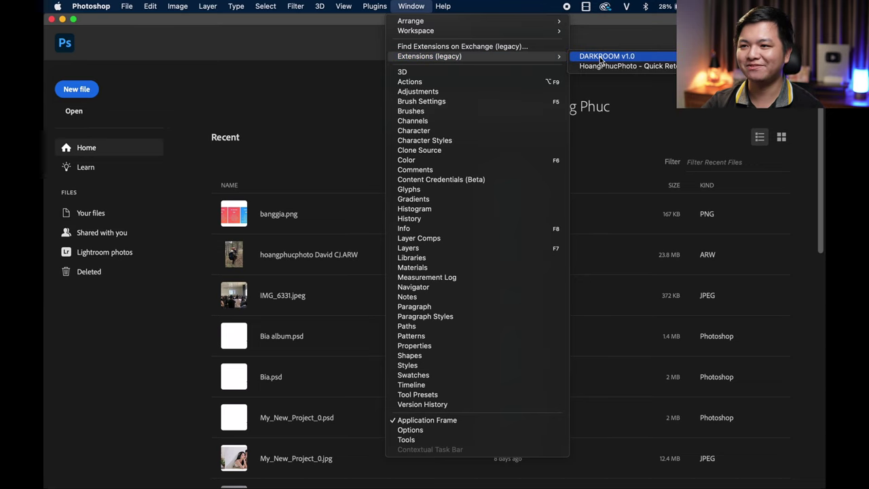
left_click(600, 58)
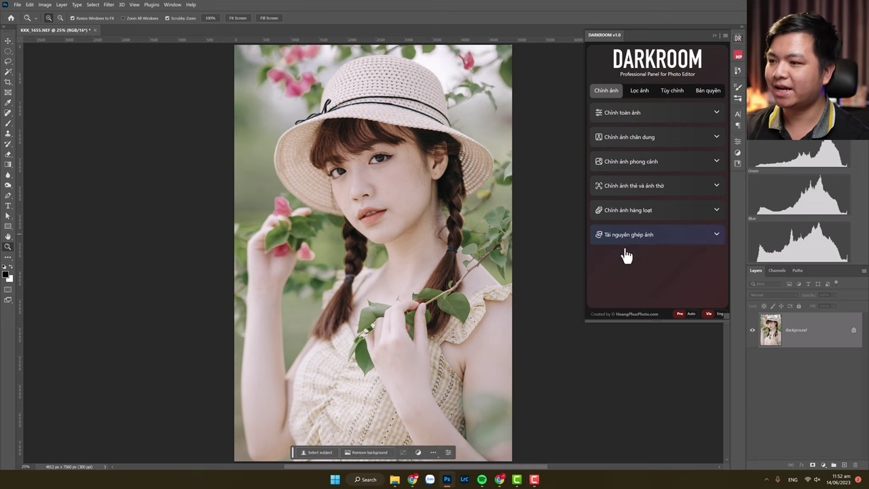
left_click(687, 234)
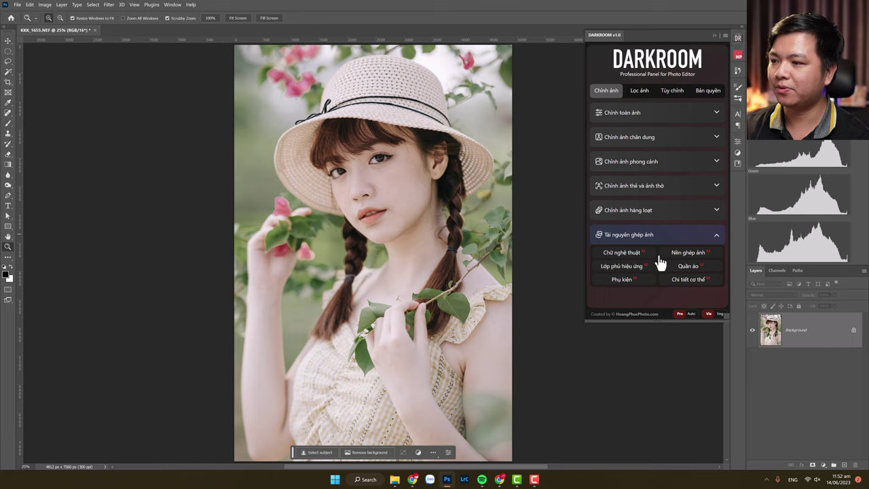
left_click(672, 91)
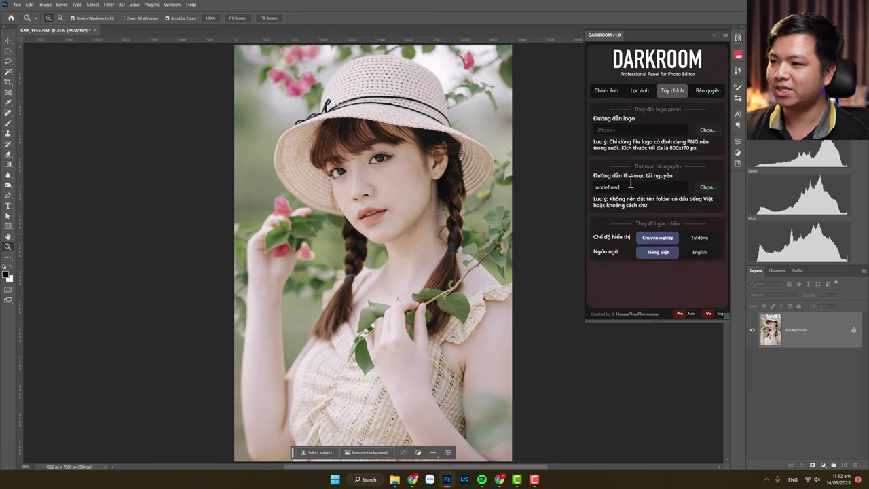
left_click(395, 479)
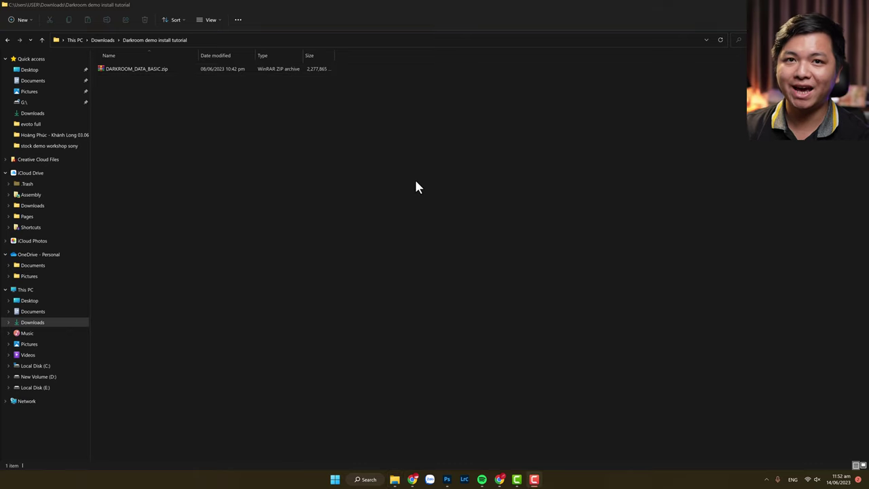
Open the DARKROOM data Google Drive folder from the store page in Chrome
left_click(147, 73)
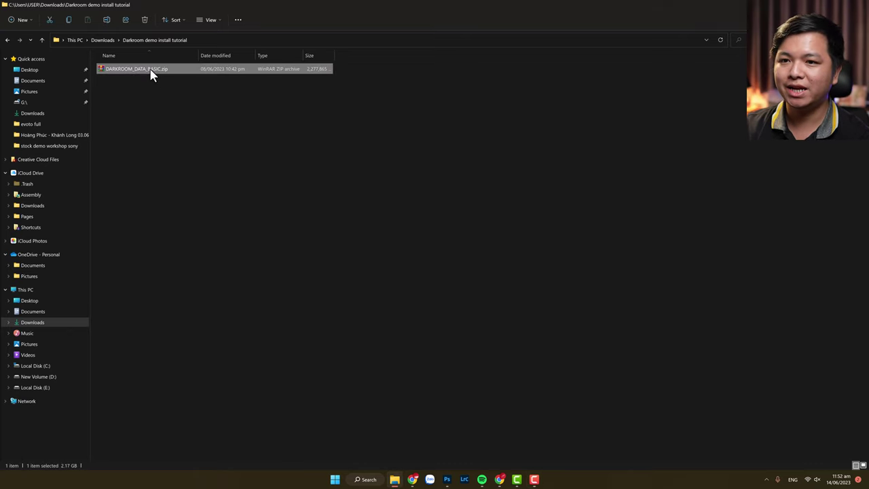
left_click(412, 480)
left_click(272, 7)
scroll(161, 330, "down", 1)
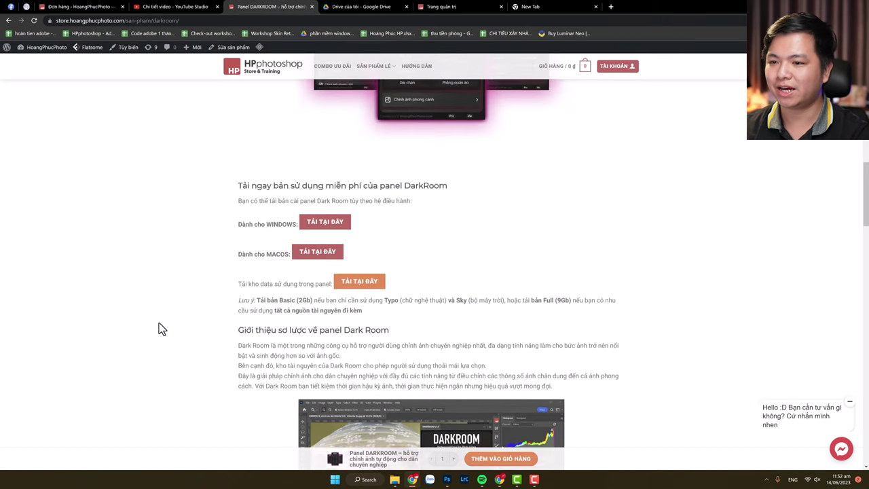
scroll(357, 241, "down", 2)
left_click(359, 139)
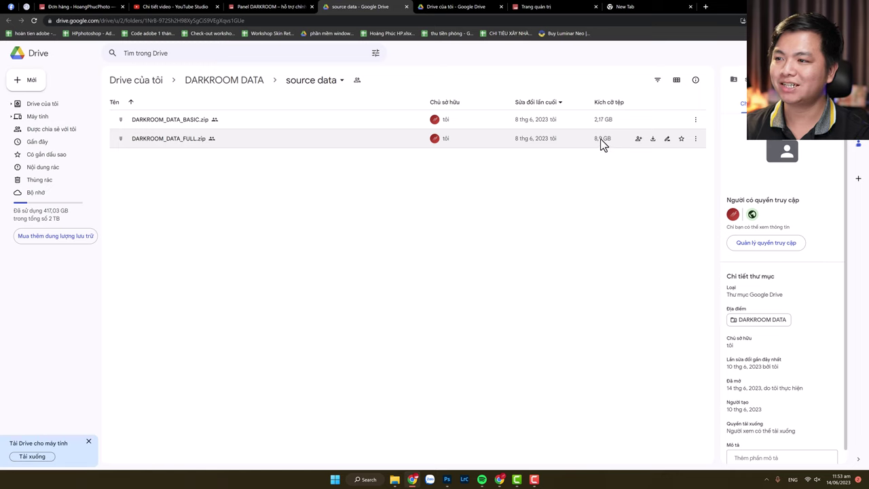
Switch the DARKROOM panel in Photoshop to its Chỉnh ảnh tab
left_click(447, 479)
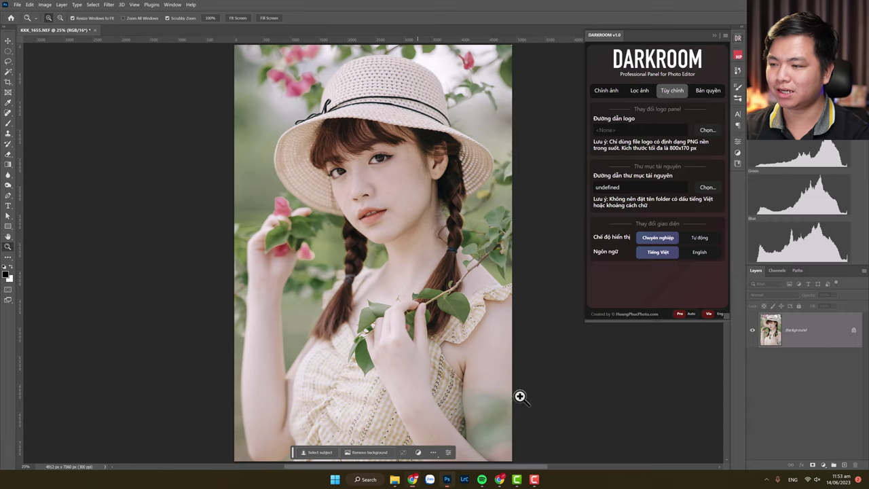
left_click(613, 95)
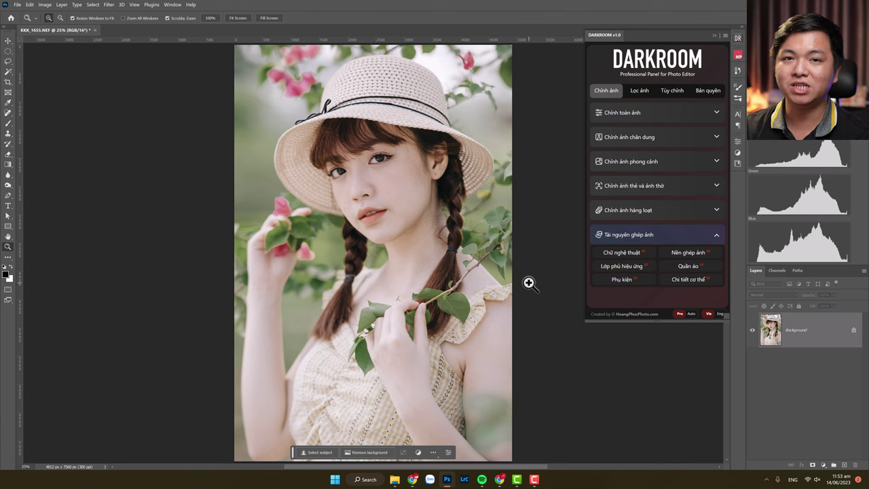
left_click(412, 479)
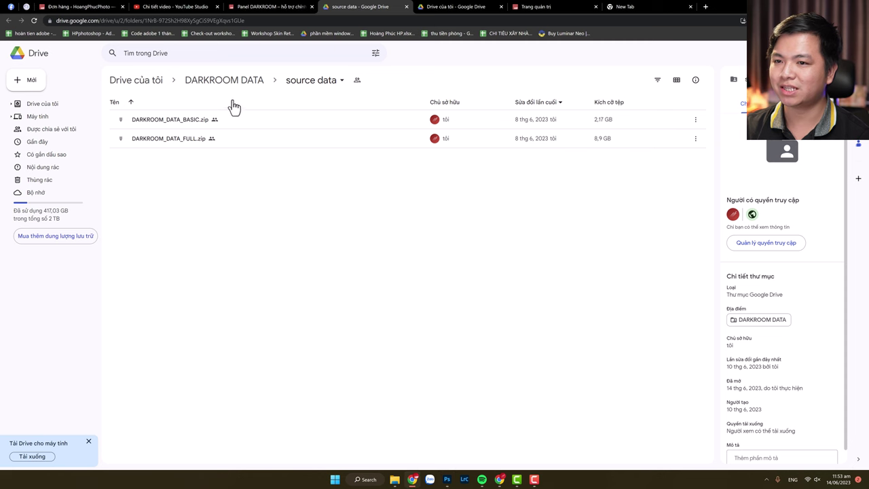
left_click(414, 476)
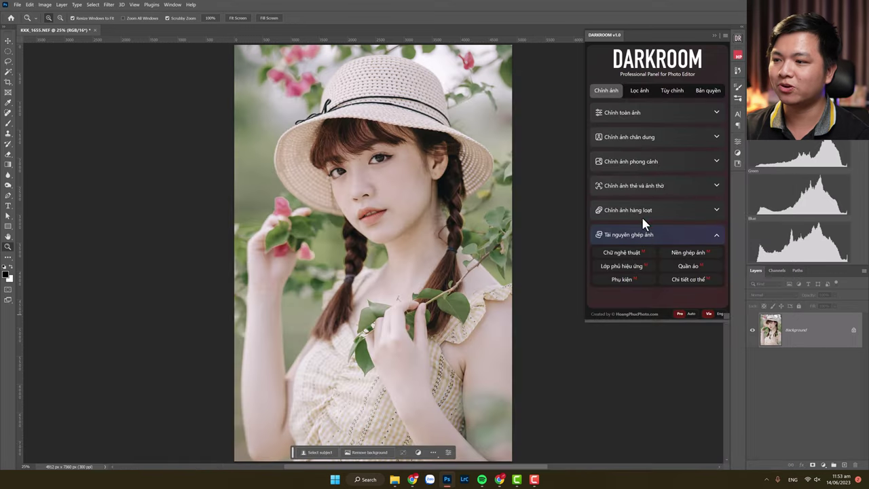
Expand and collapse the Chỉnh ảnh phong cảnh and Tài nguyên ghép ảnh sections
left_click(652, 163)
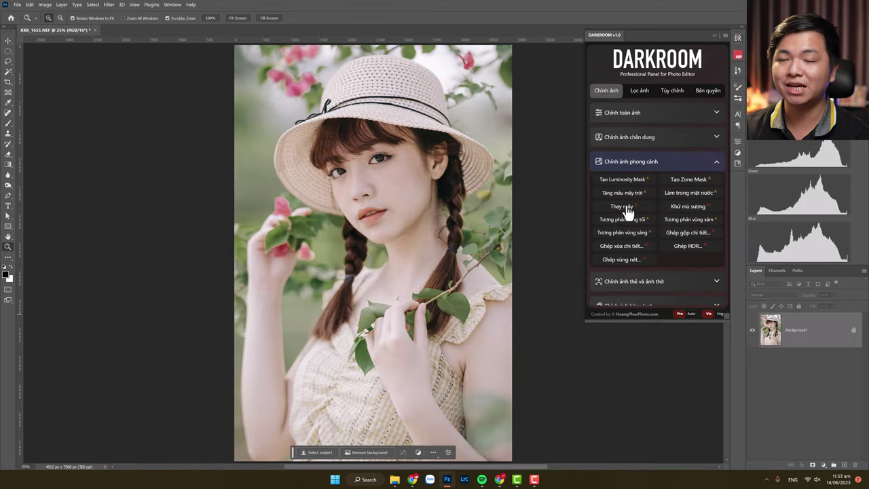
left_click(654, 165)
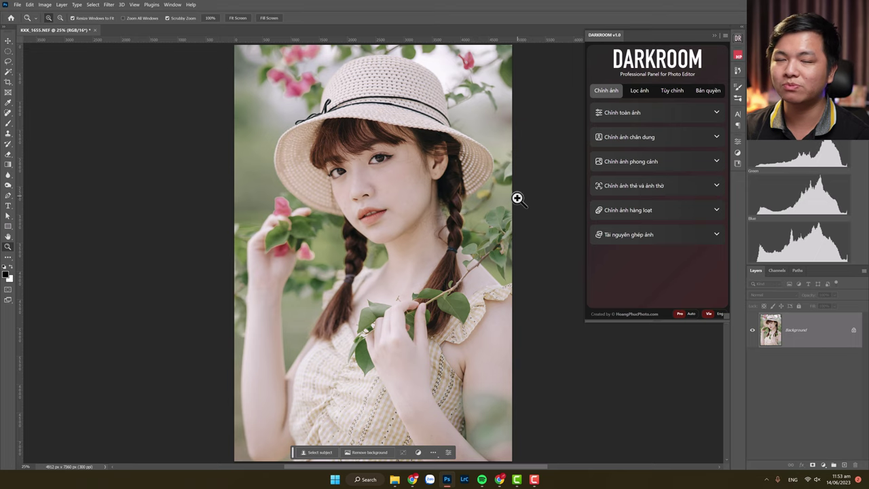
left_click(634, 238)
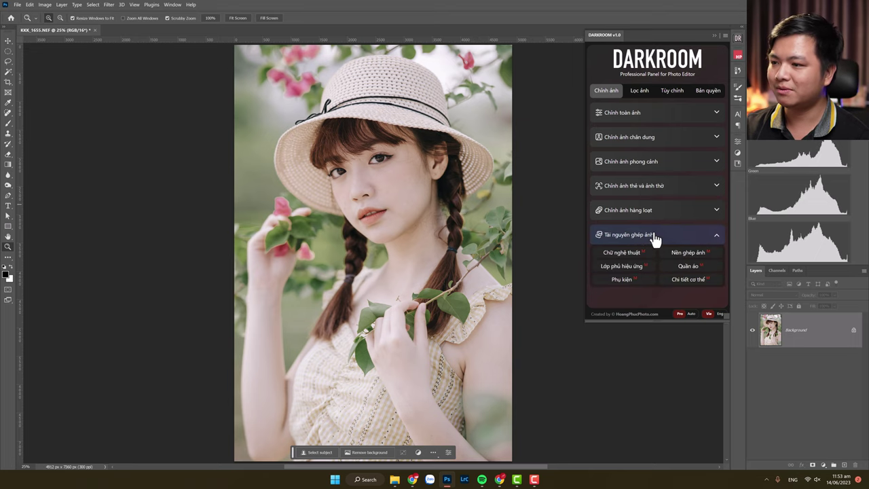
left_click(655, 237)
Extract DARKROOM_DATA_BASIC.zip into a DARKROOM_DATA_BASIC folder
left_click(395, 480)
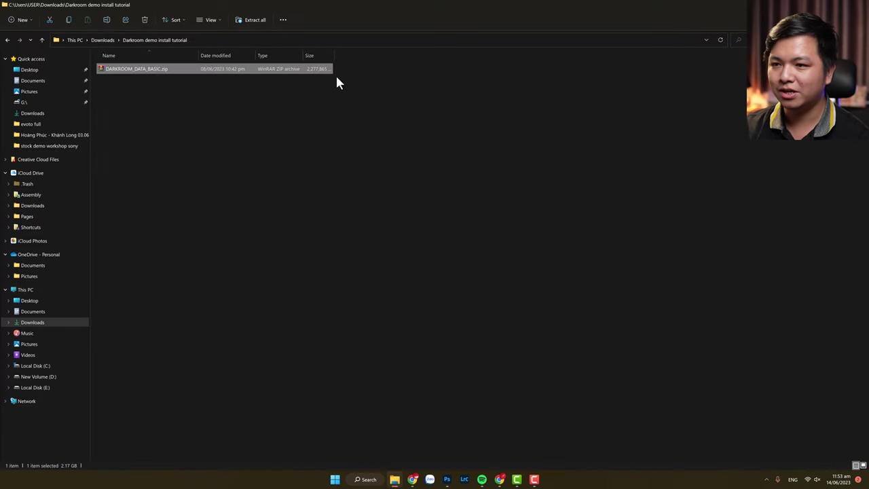
left_click(130, 70)
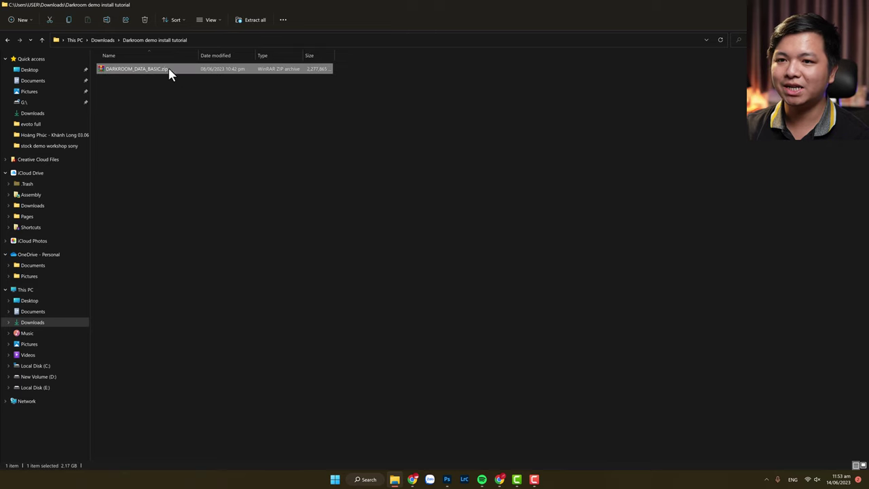
left_click(130, 70)
right_click(130, 70)
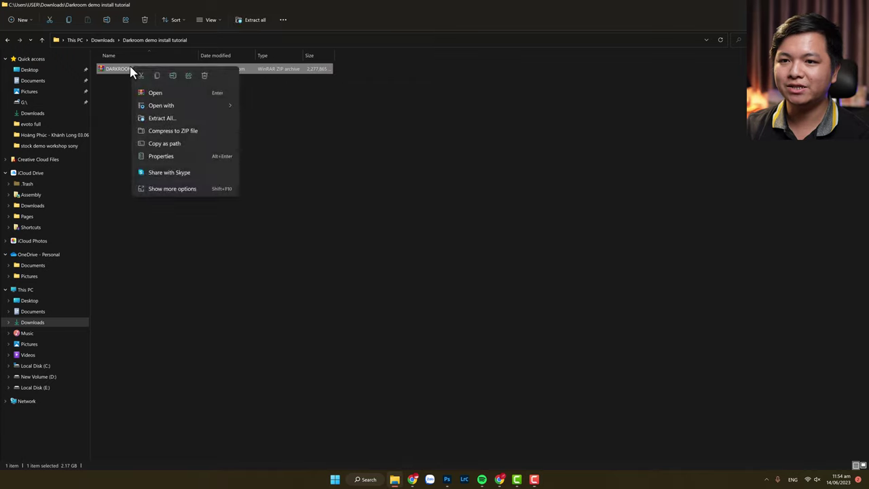
left_click(170, 189)
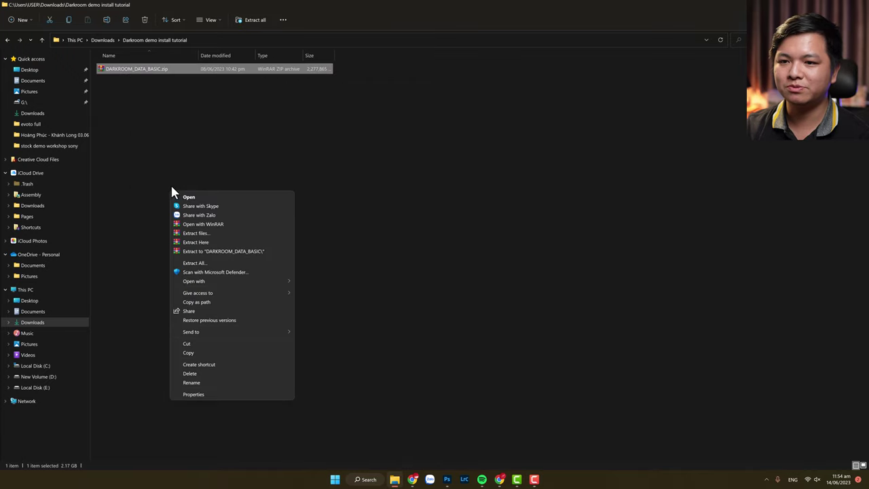
left_click(228, 251)
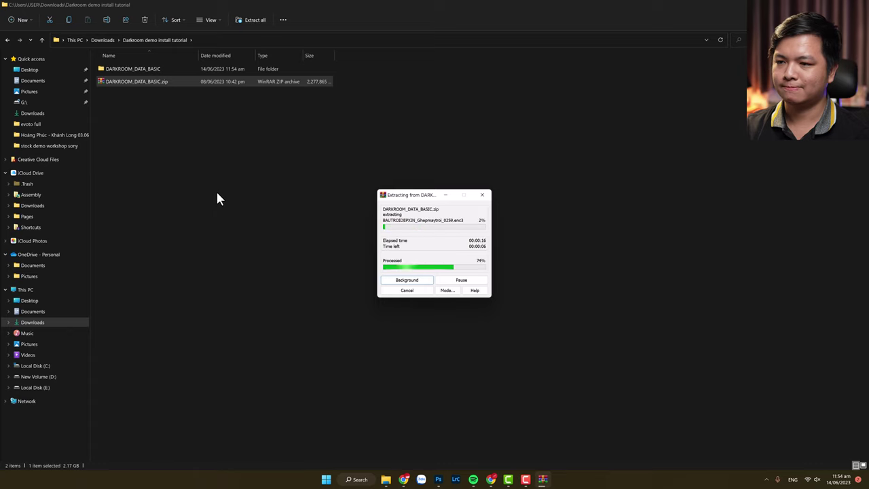
left_click(170, 161)
Open the extracted folder, inspect the inner DARKROOM_DATA_BASIC folder, and cut it
left_click(157, 75)
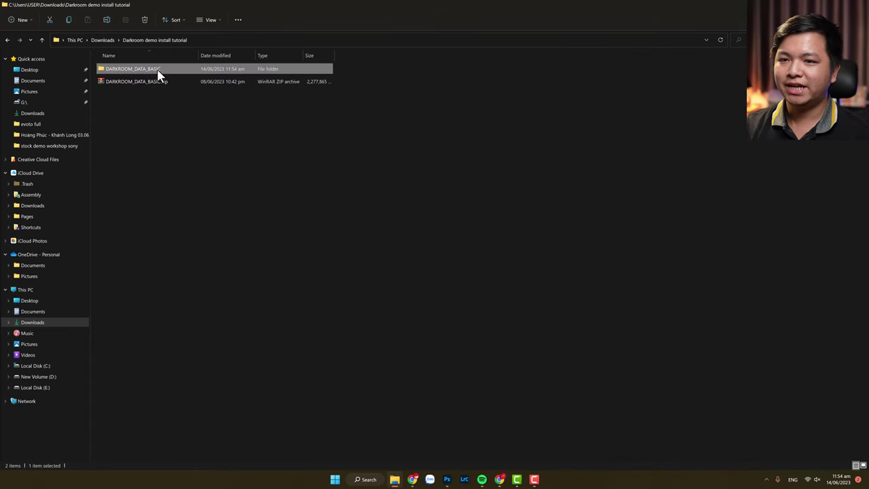
double_click(138, 71)
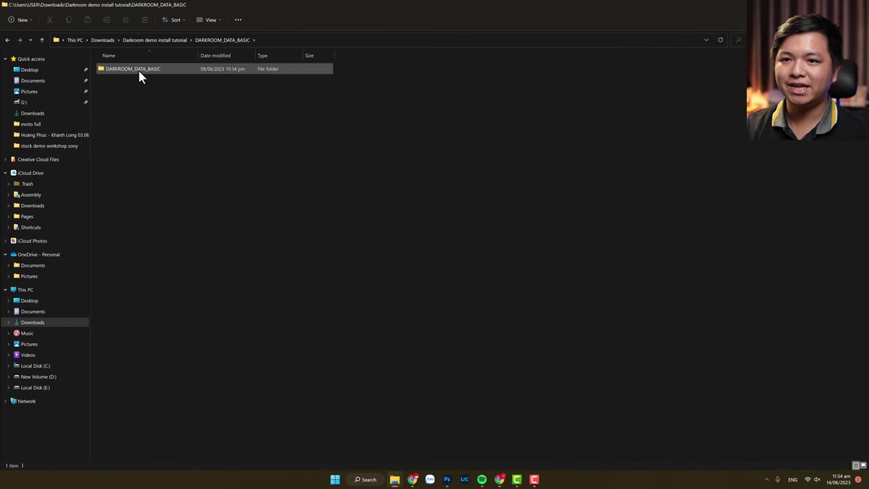
left_click(140, 71)
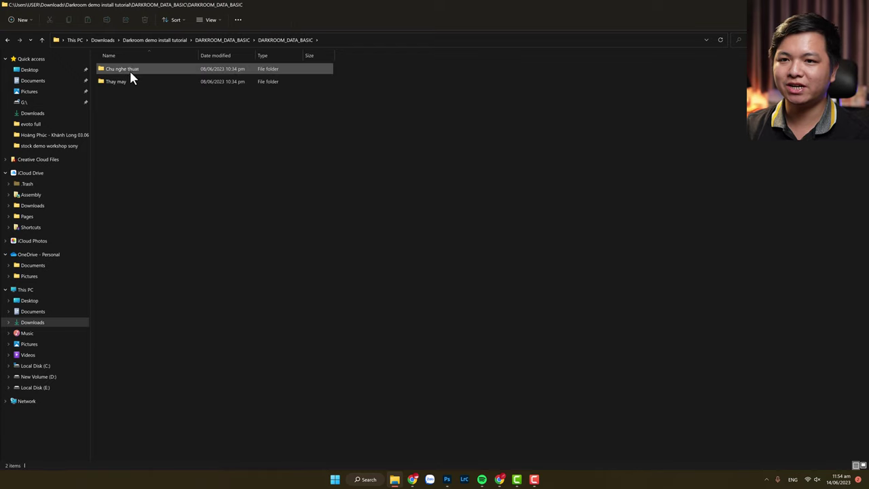
double_click(130, 71)
left_click(129, 82)
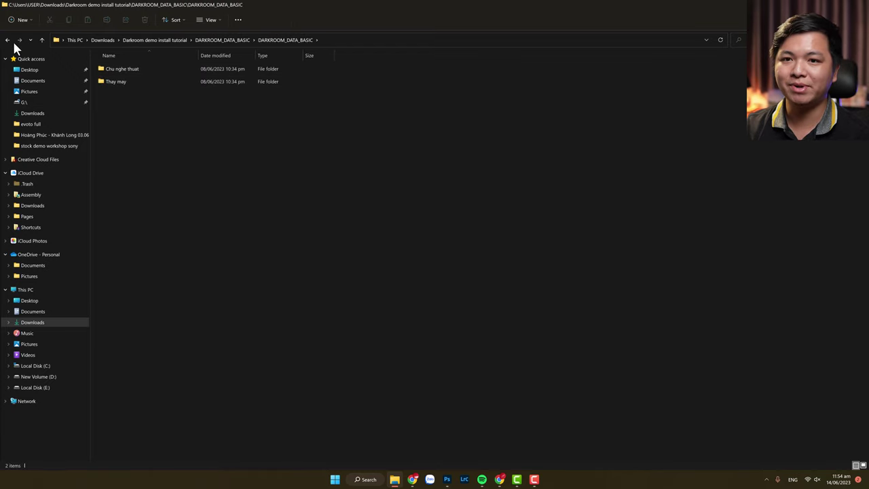
left_click(7, 39)
right_click(131, 72)
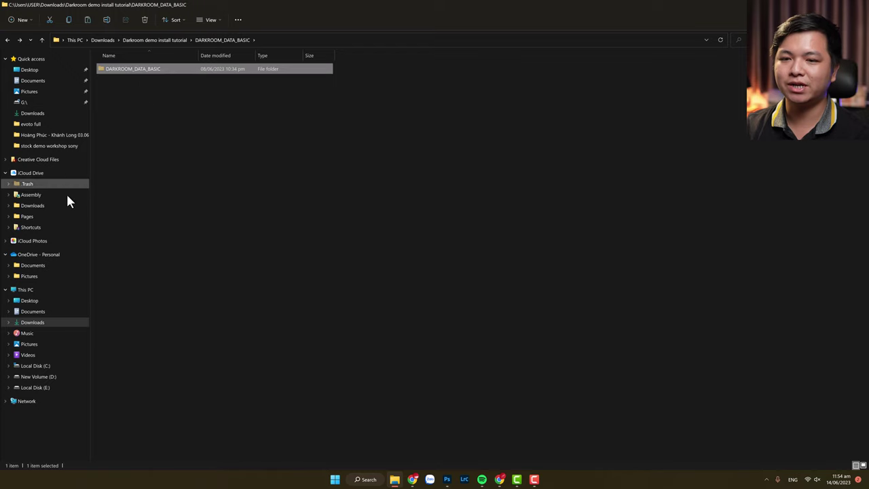
Browse New Volume (D:) and look inside its DARKROOM_DATA_FULL folder
left_click(33, 380)
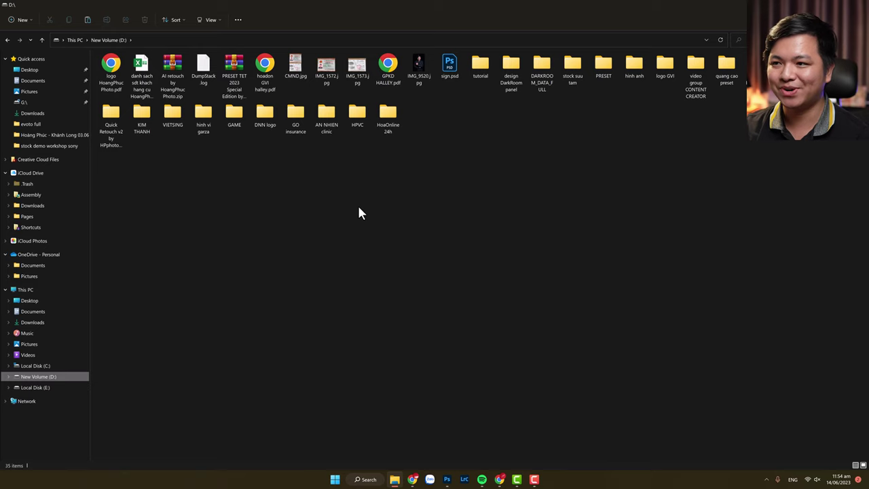
left_click(537, 83)
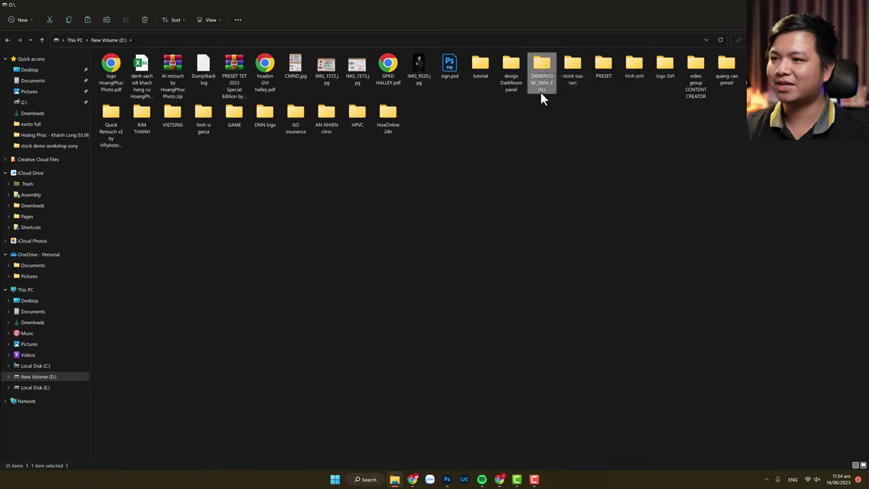
double_click(543, 86)
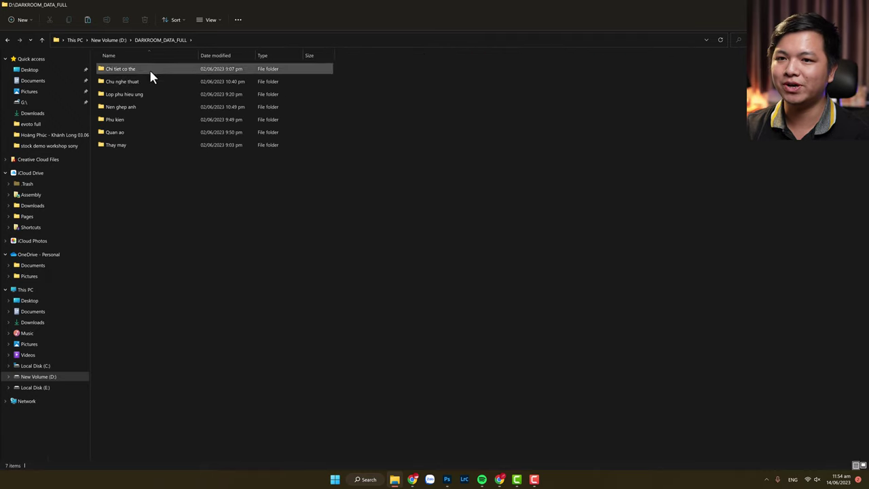
left_click(8, 40)
Paste the DARKROOM_DATA_BASIC folder onto Local Disk (E:) and open it
left_click(36, 387)
right_click(299, 181)
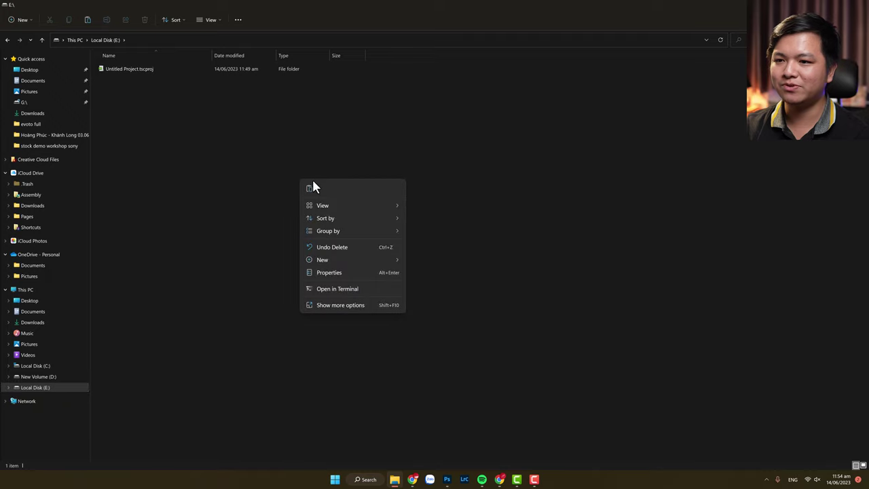
left_click(311, 185)
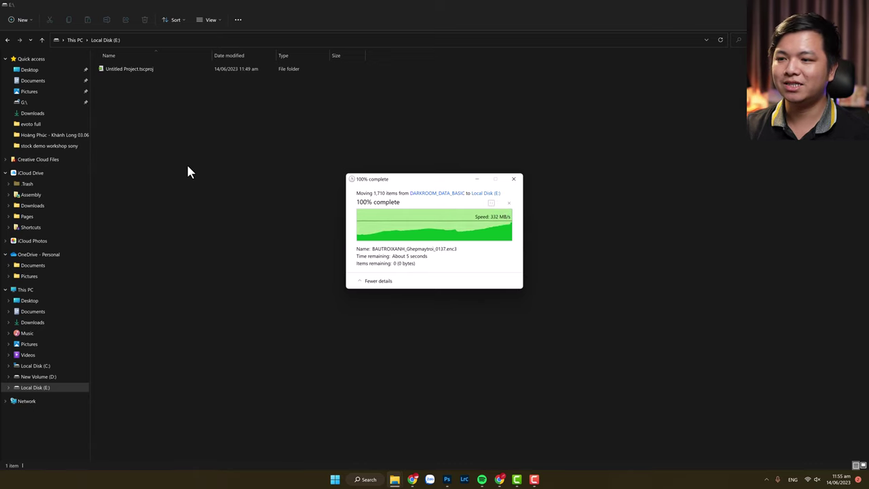
double_click(145, 81)
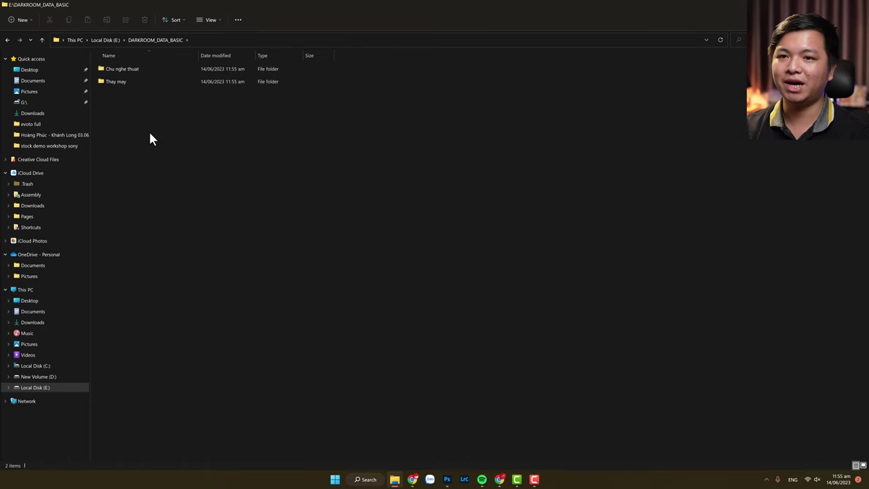
Browse Chu nghe thuat > Typo Doc quyen in the moved folder, then go back to E:
double_click(130, 69)
left_click(129, 72)
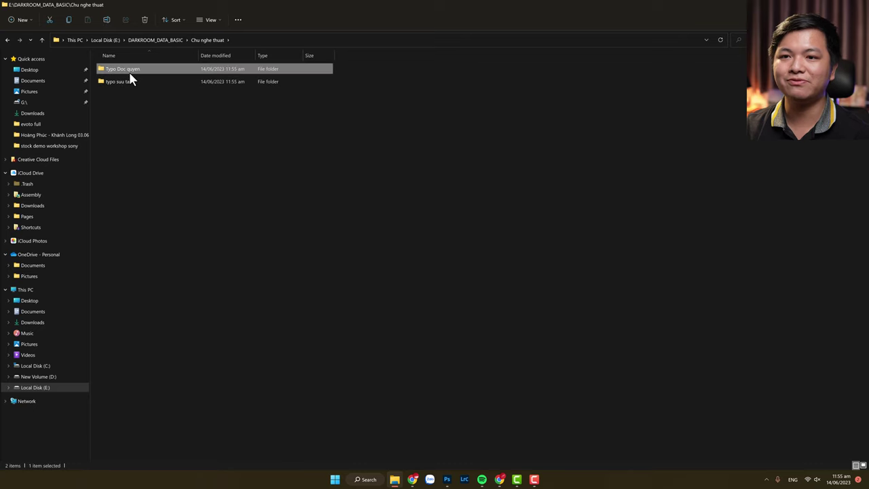
double_click(129, 72)
left_click(8, 39)
left_click(7, 39)
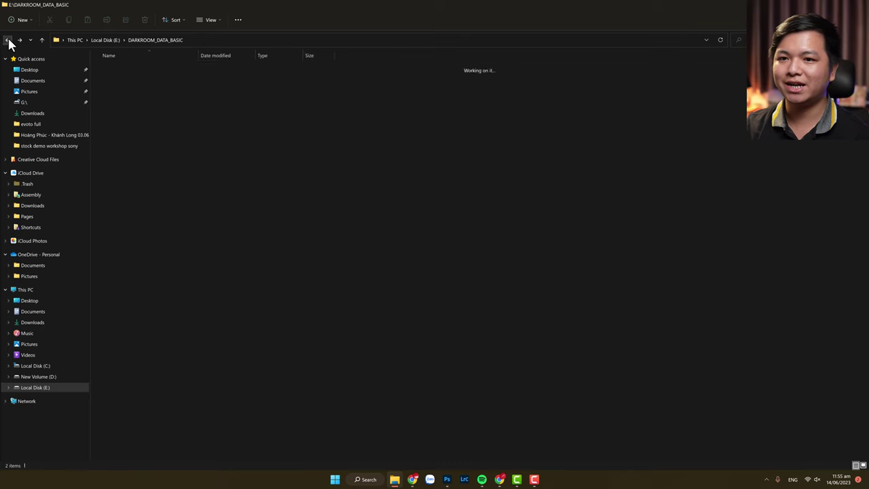
left_click(7, 39)
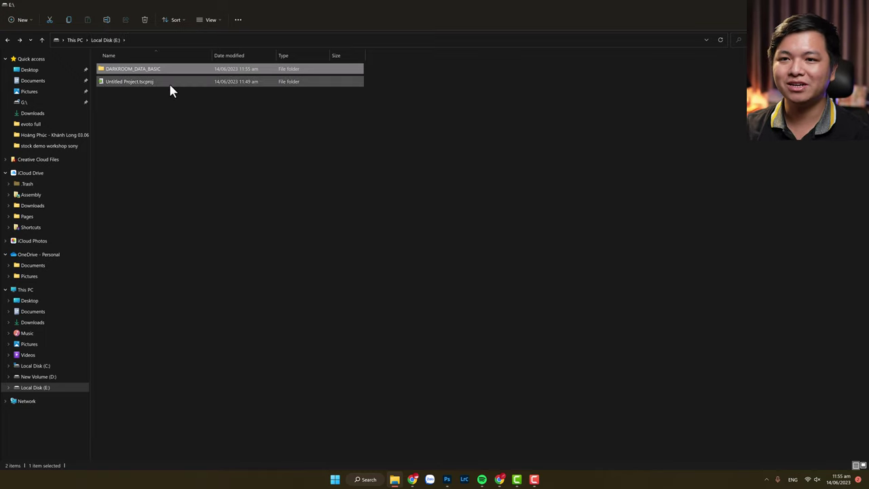
left_click(315, 146)
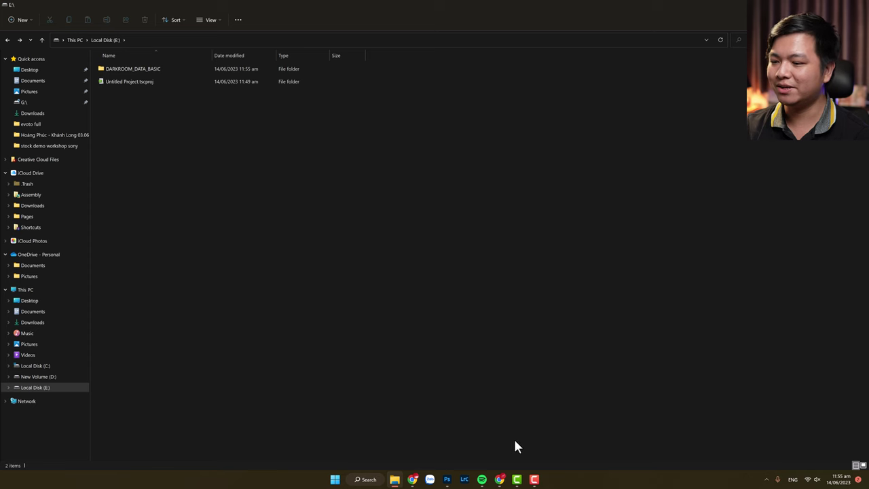
Switch back to Photoshop with the DARKROOM panel showing
left_click(447, 480)
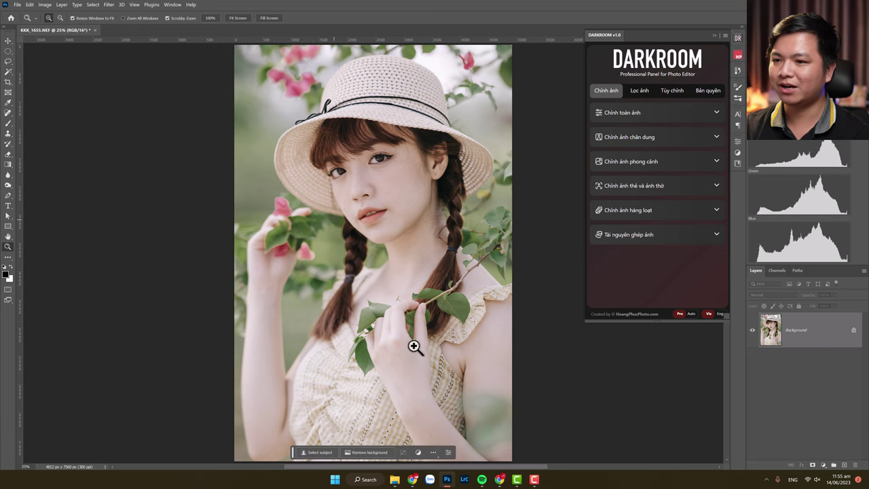
left_click(394, 479)
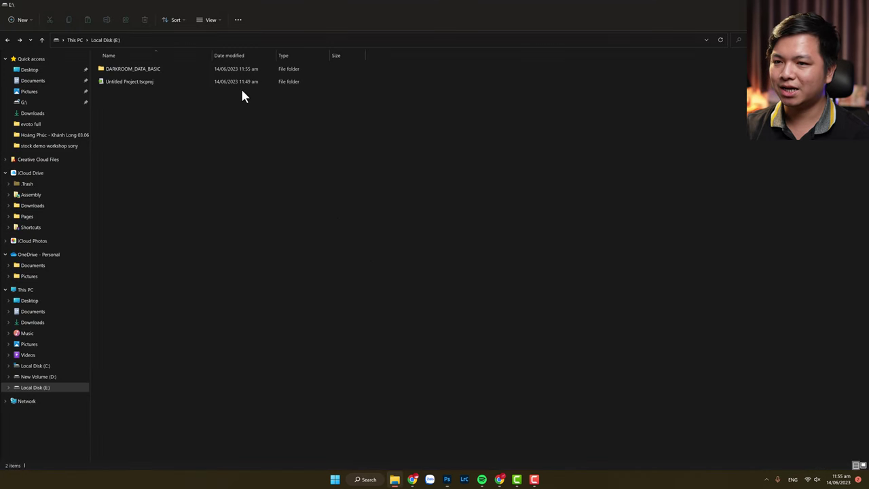
left_click(446, 480)
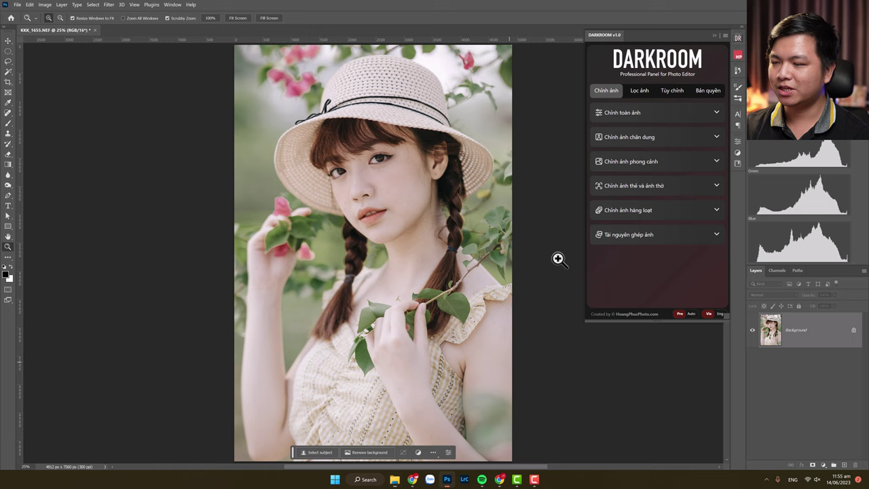
In Tùy chỉnh, pick E:\DARKROOM_DATA_BASIC as the resource folder, then return to Chỉnh ảnh
left_click(666, 98)
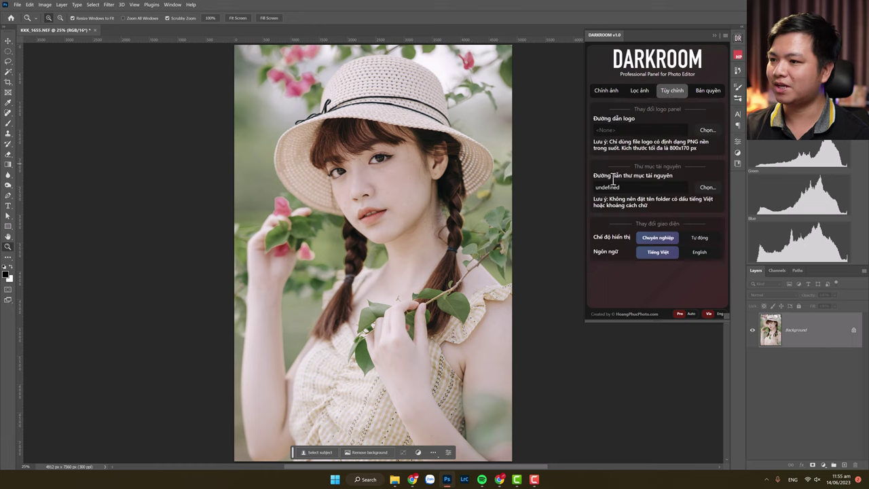
left_click(706, 193)
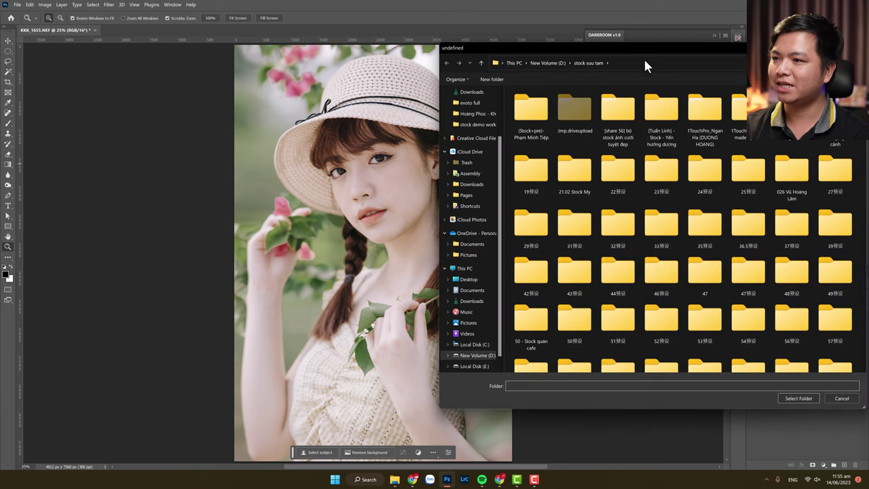
left_click_drag(645, 61, 451, 67)
left_click(300, 362)
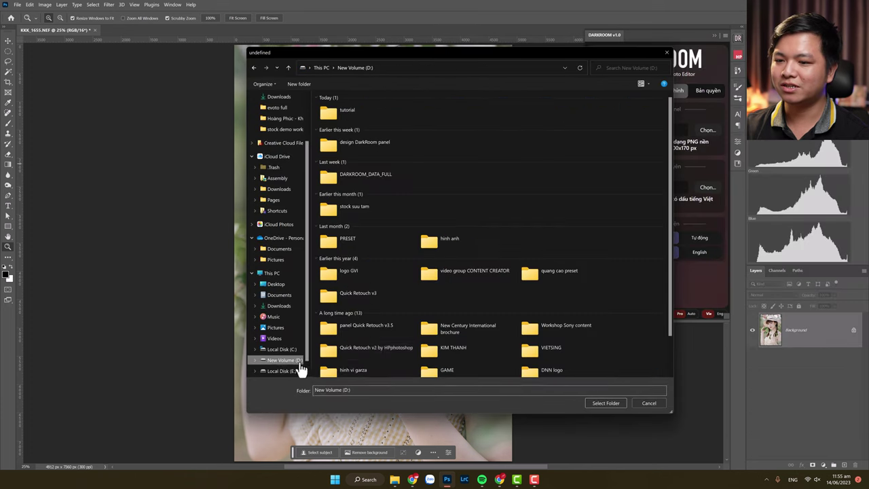
left_click(280, 372)
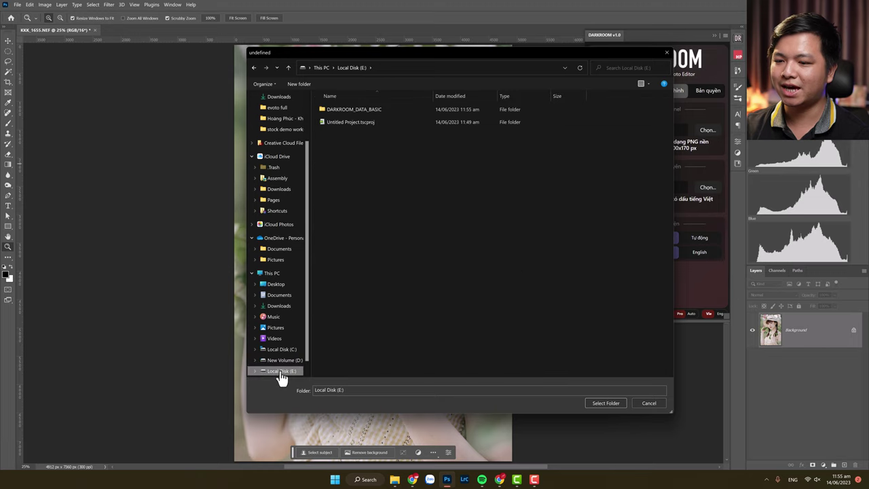
left_click(363, 111)
double_click(363, 111)
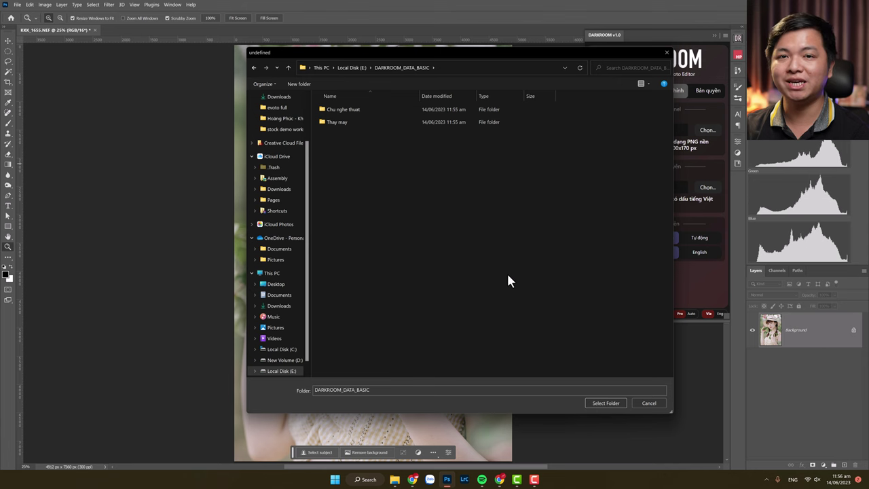
left_click(607, 403)
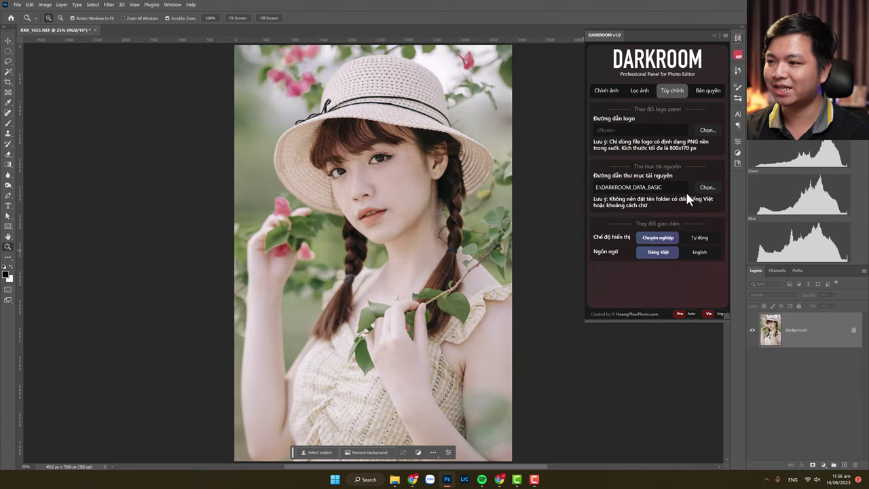
left_click_drag(662, 190, 592, 192)
left_click(602, 189)
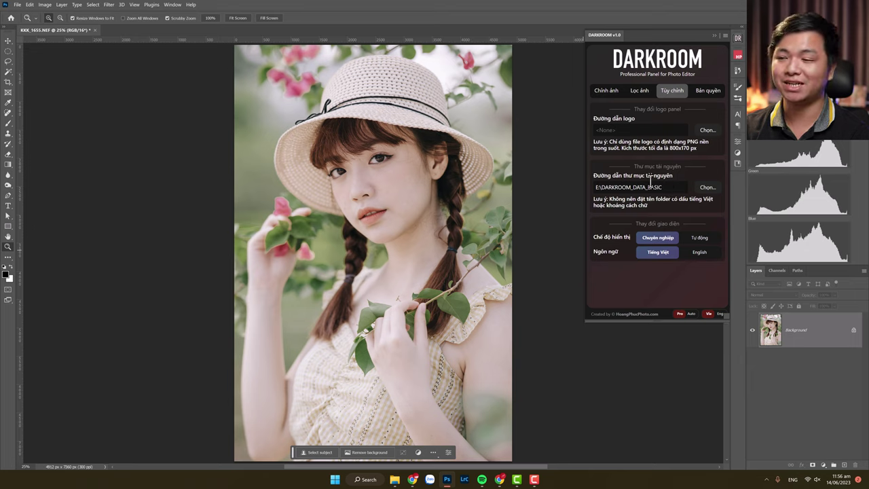
left_click(611, 97)
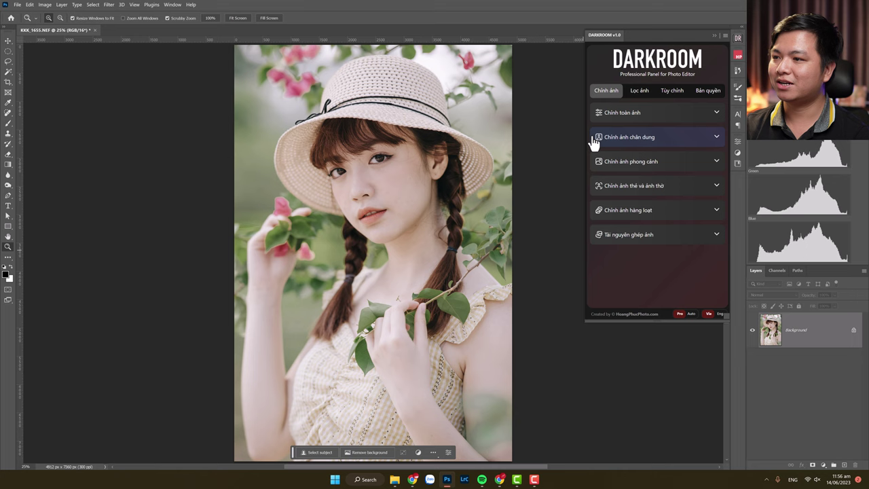
Place a Tình cảm typography from Chữ nghệ thuật > TYPO độc quyền onto the photo
left_click(642, 234)
left_click(626, 254)
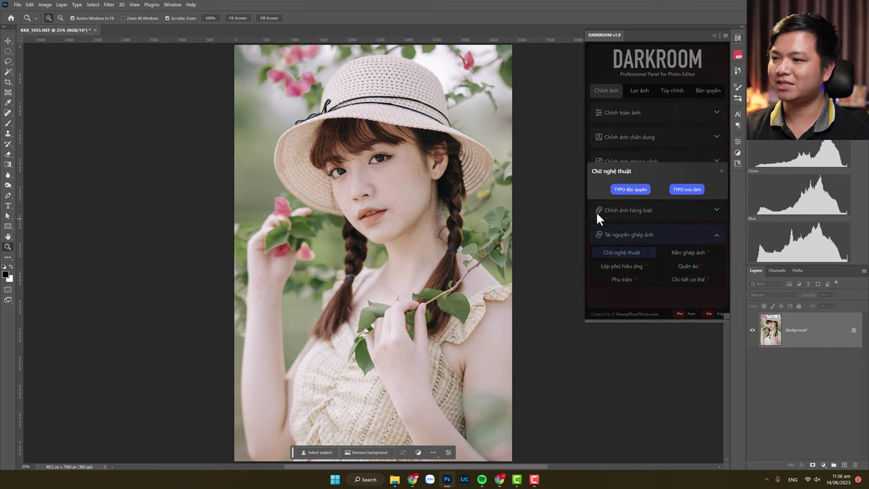
left_click(633, 190)
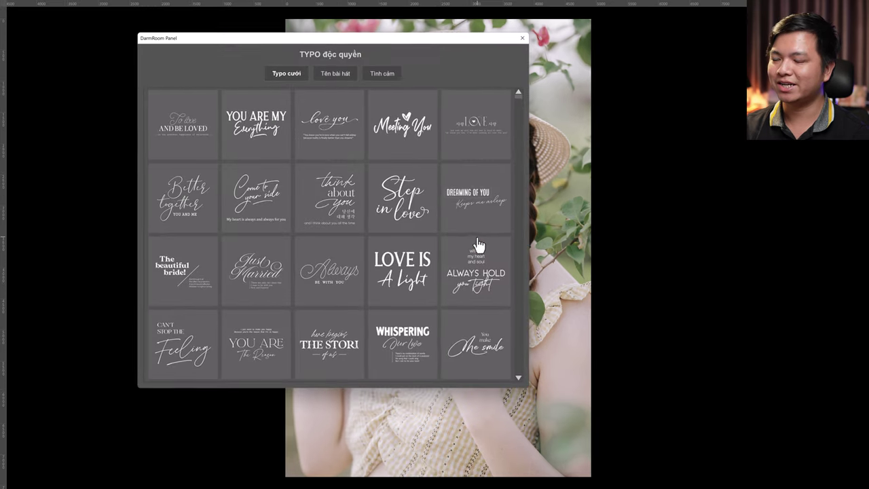
left_click(383, 73)
left_click_drag(442, 37, 354, 49)
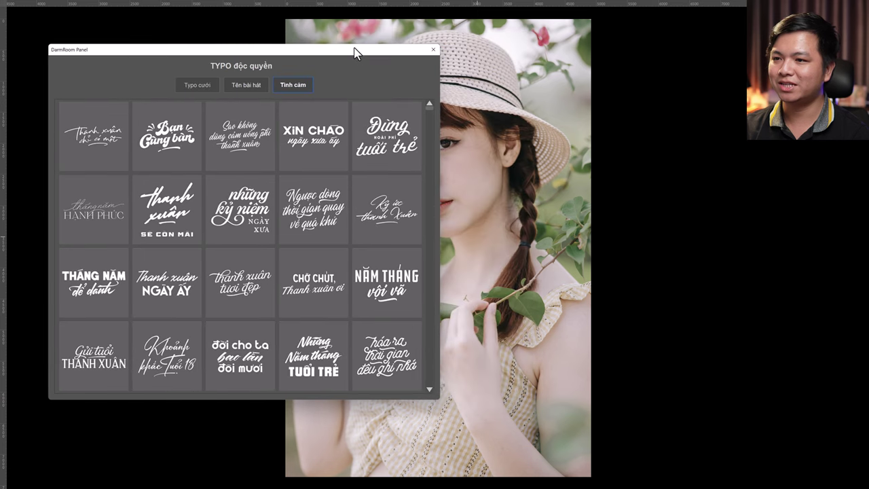
left_click(382, 154)
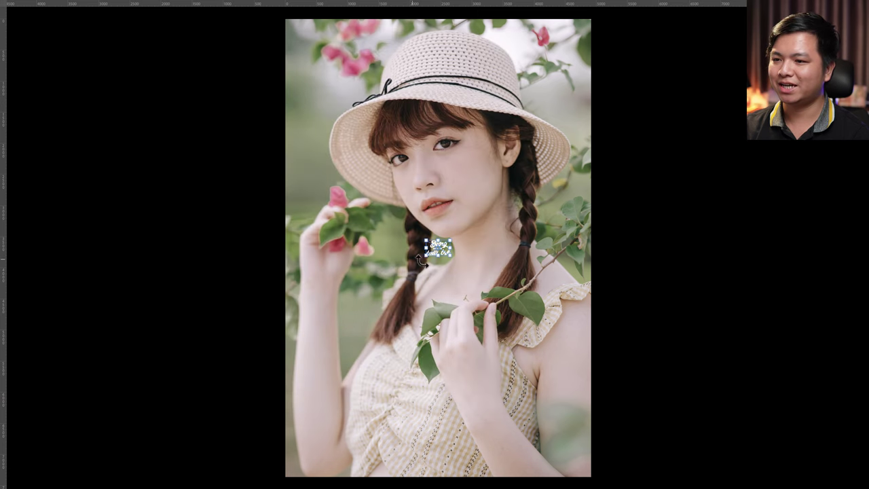
Enlarge the 'Đừng hoài phí tuổi trẻ' typography over the photo's lower left and commit it
left_click_drag(422, 260, 292, 340)
left_click_drag(393, 245, 384, 428)
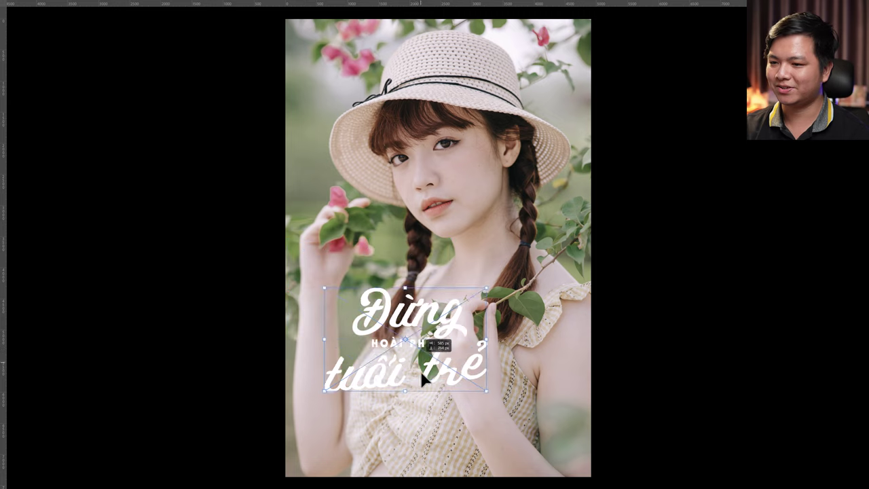
key("Return")
key("f")
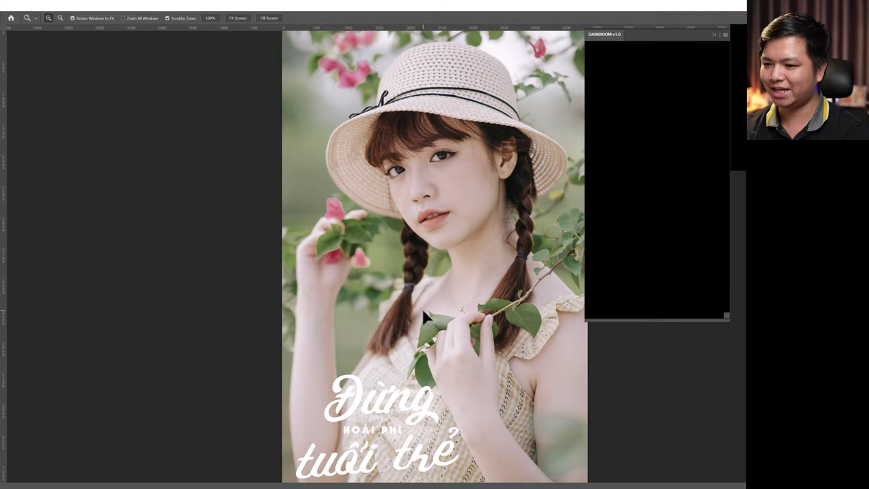
left_click_drag(413, 288, 309, 331)
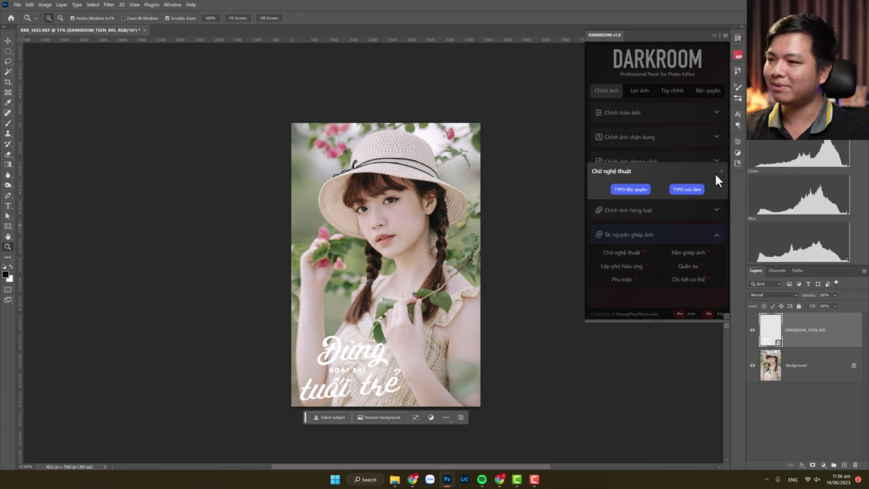
left_click(720, 171)
left_click(671, 91)
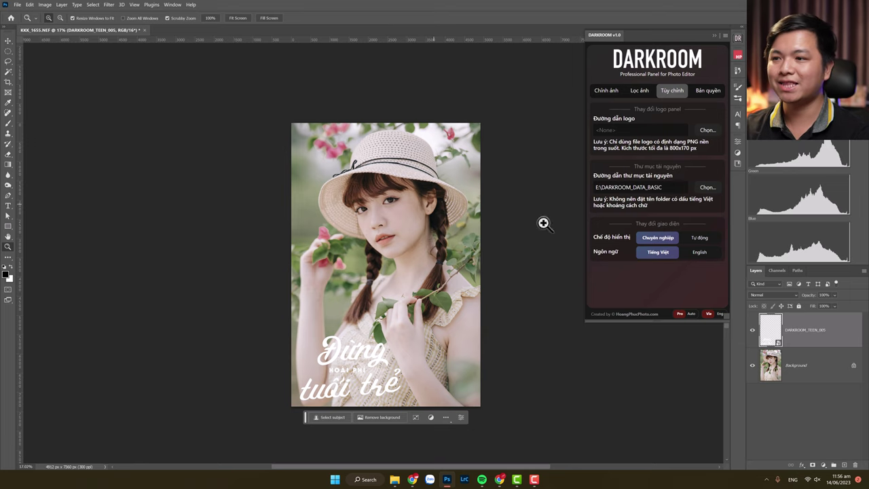
Select DARKROOM_DATA_FULL on New Volume (D:) as the new resource folder
left_click(708, 195)
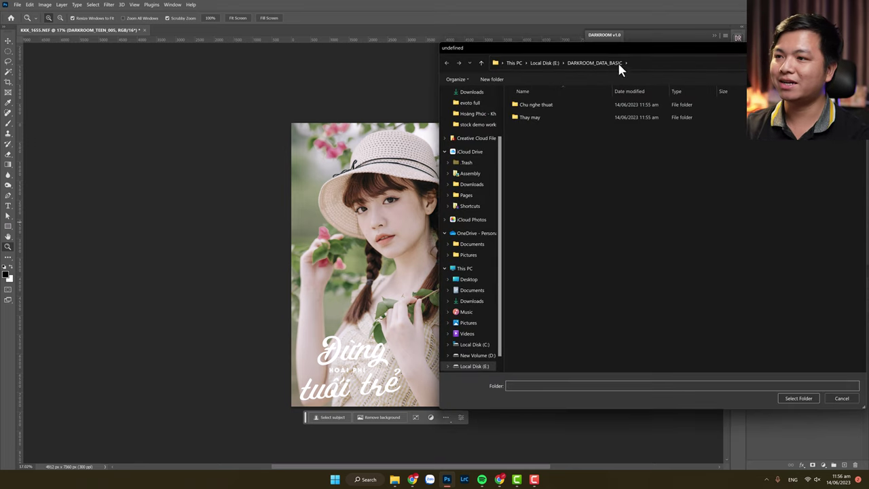
mouse_move(622, 49)
left_mouse_down()
mouse_move(383, 58)
mouse_move(302, 72)
left_mouse_up()
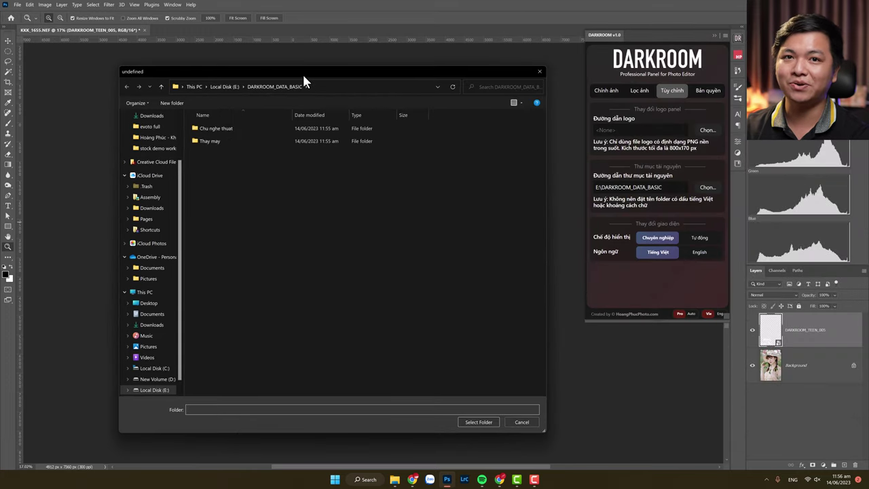
scroll(159, 360, "down", 1)
left_click(155, 358)
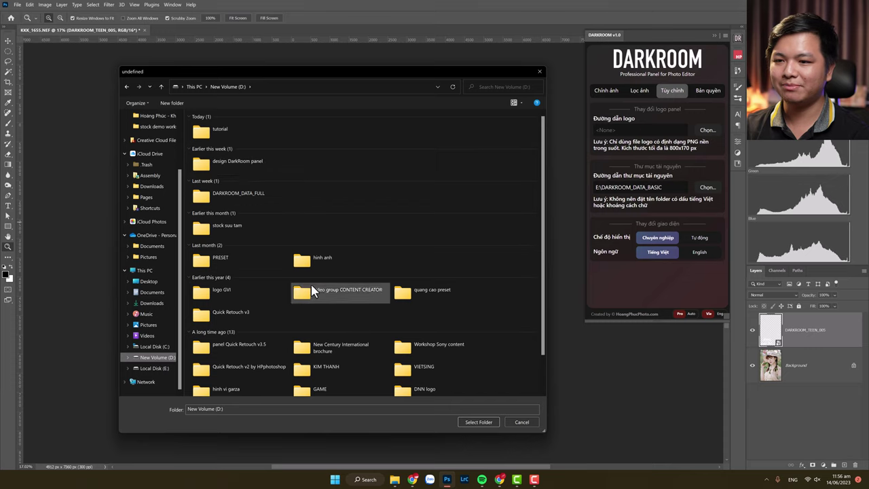
left_click(229, 201)
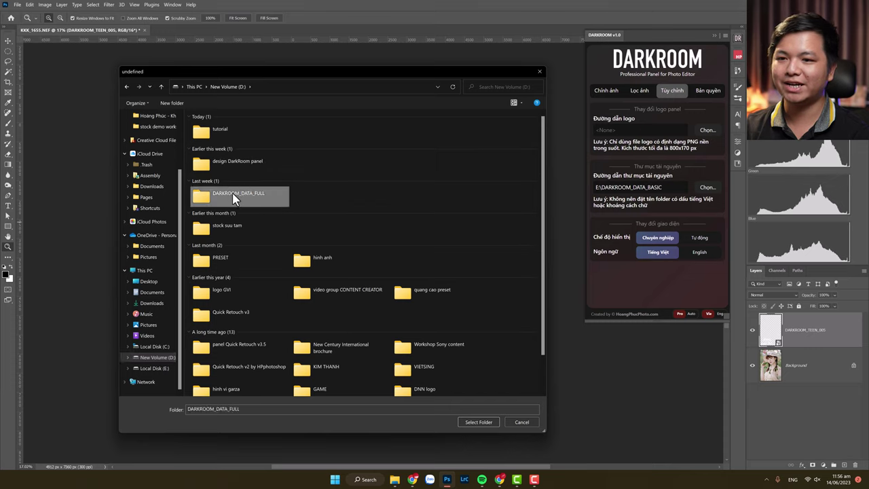
double_click(233, 194)
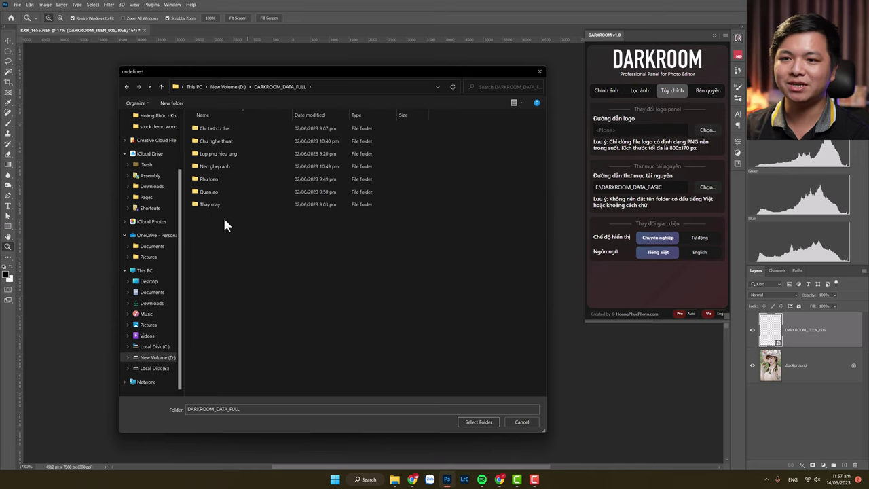
left_click(475, 423)
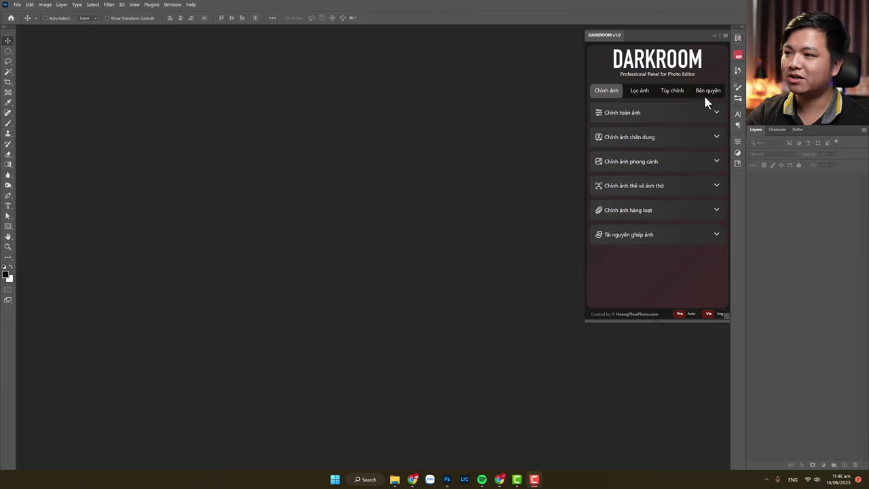
Toggle the panel language to English and back to Vietnamese, then show the Bản quyền page
left_click(719, 314)
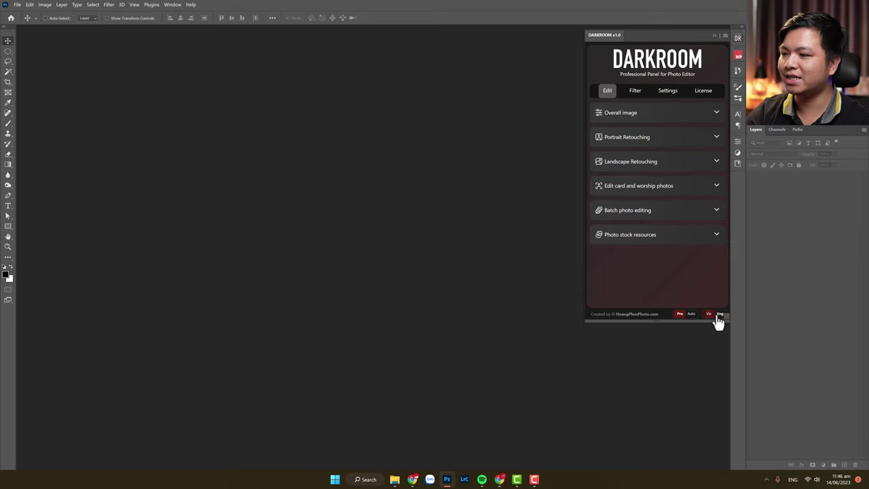
left_click(708, 313)
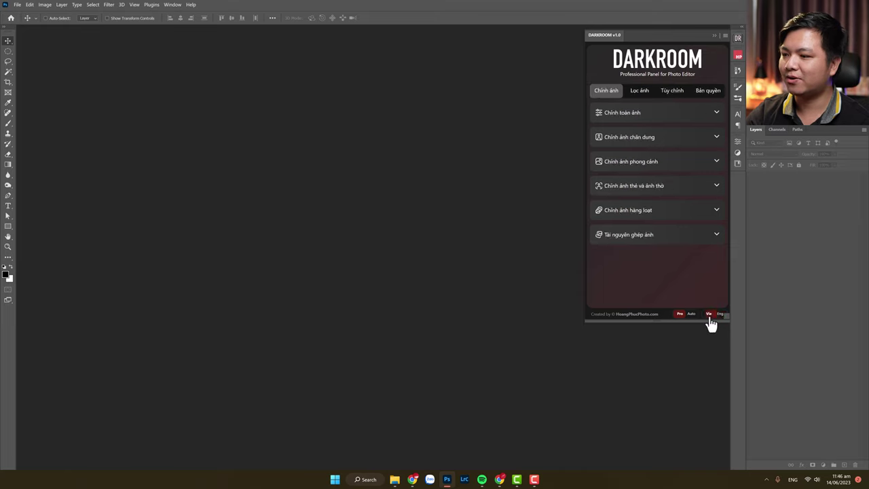
left_click(708, 93)
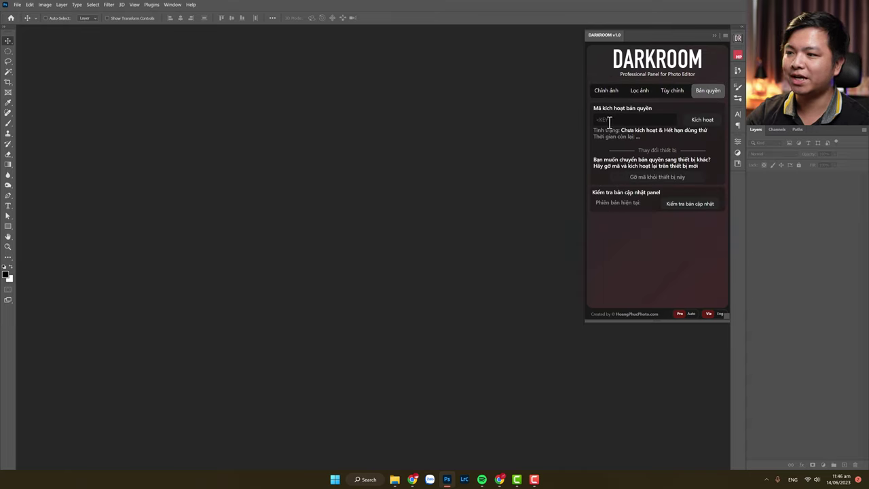
Paste the licence key into the DARKROOM key field and verify it is complete
key("ctrl+v")
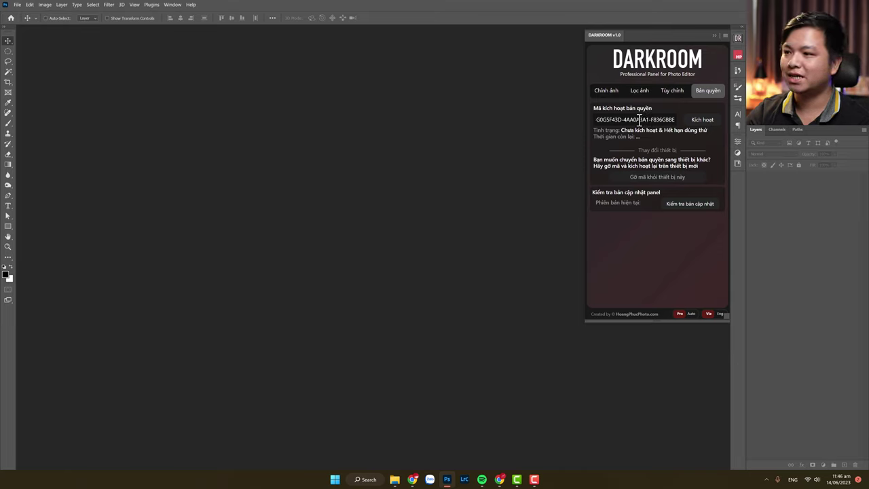
mouse_move(639, 120)
left_mouse_down()
mouse_move(597, 120)
mouse_move(649, 120)
left_mouse_up()
left_click(656, 120)
left_click(649, 119)
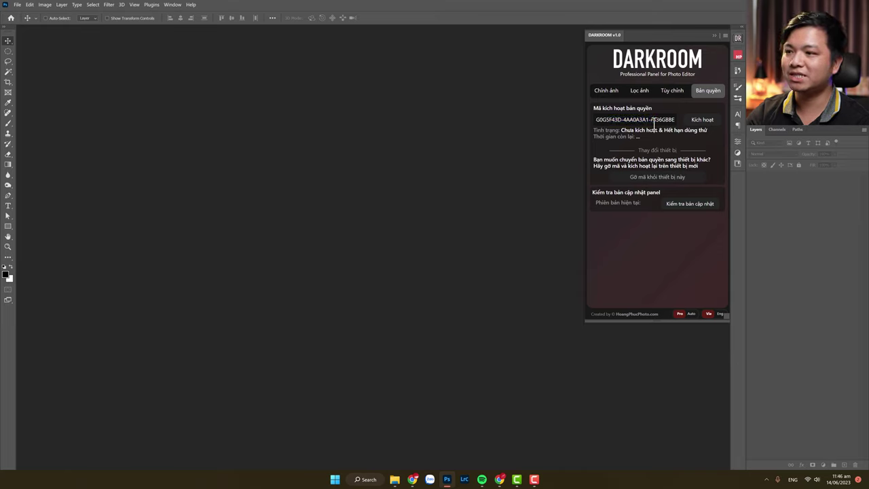
double_click(669, 120)
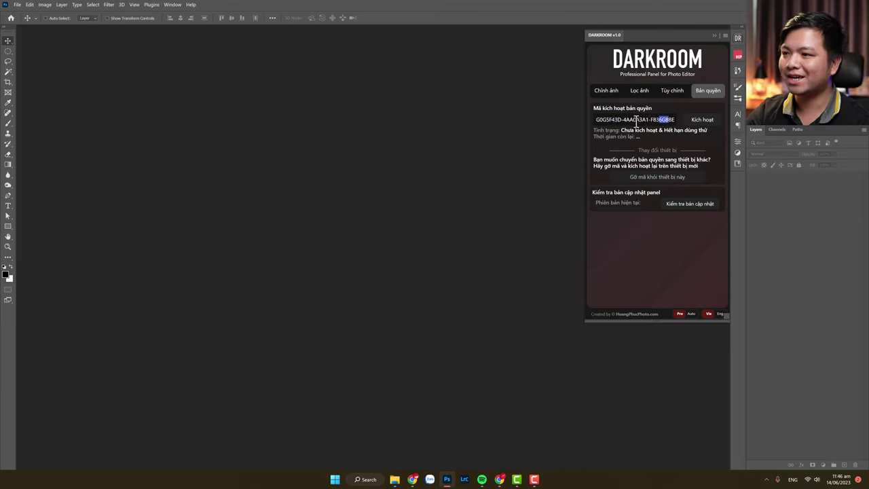
triple_click(637, 120)
Activate the licence (Kích hoạt) and dismiss the Thành công success notice
left_click(638, 120)
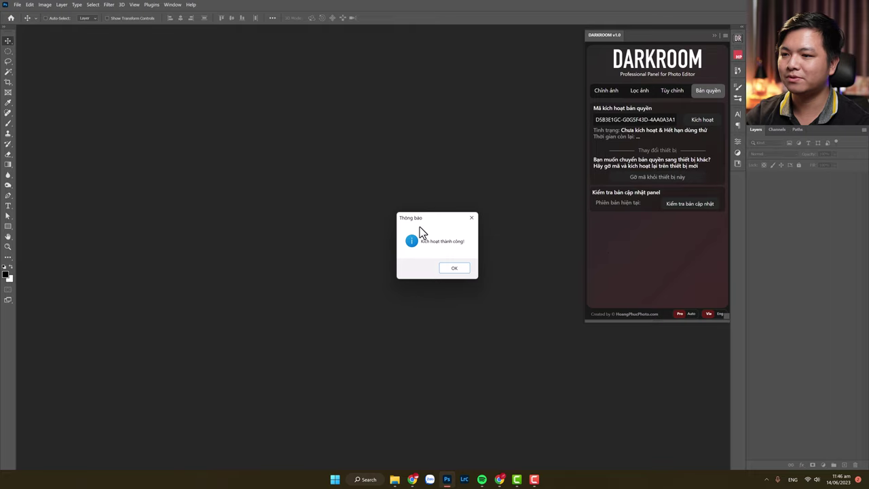
left_click_drag(419, 227, 451, 156)
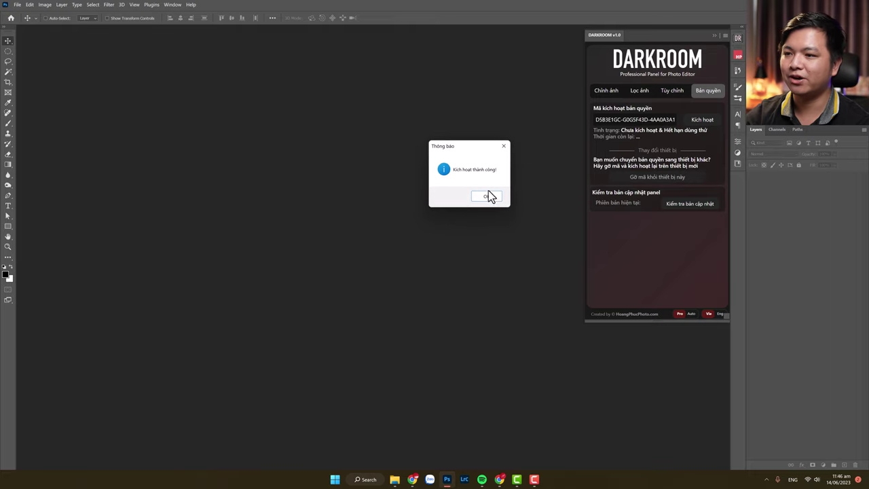
left_click(489, 196)
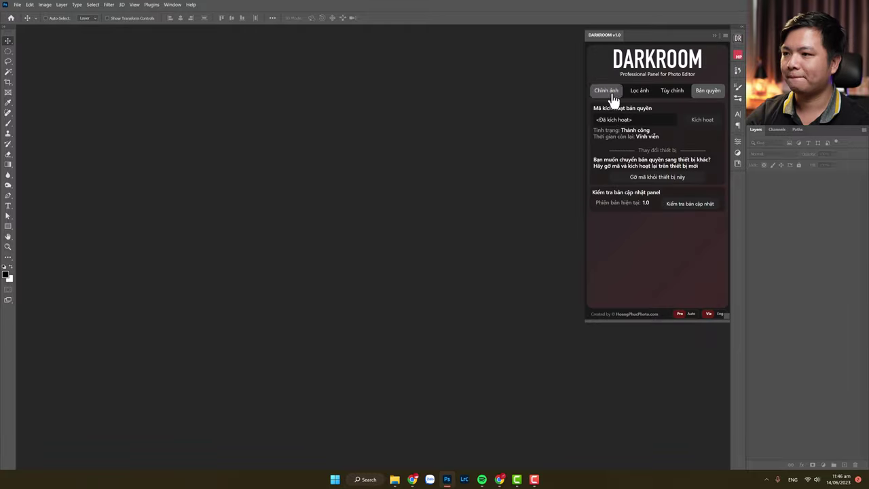
left_click_drag(669, 135, 595, 138)
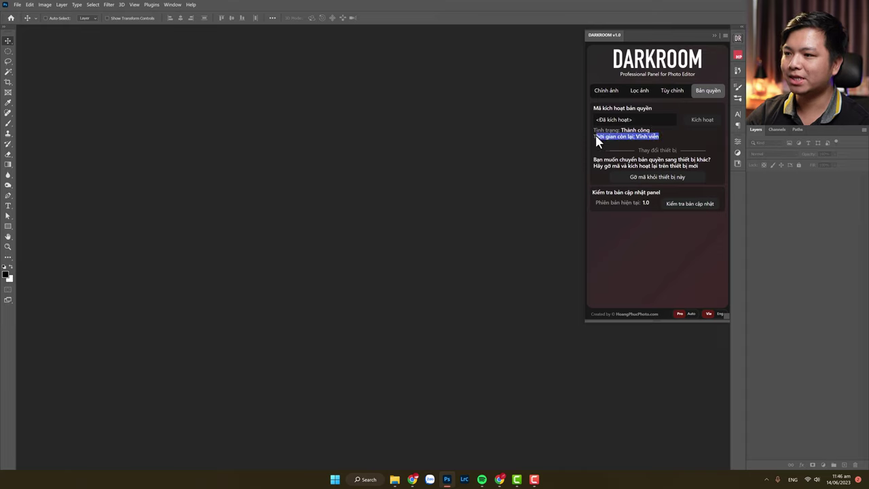
left_click(661, 131)
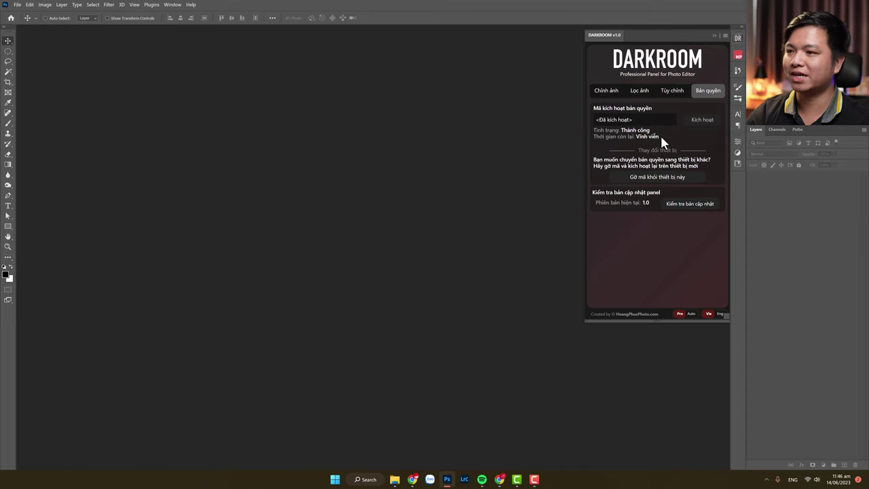
left_click(606, 95)
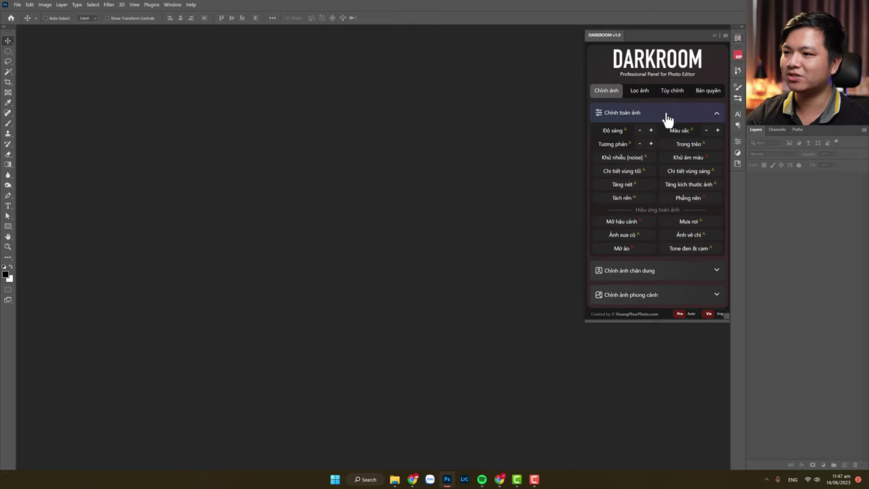
left_click(666, 117)
left_click(660, 144)
left_click(666, 113)
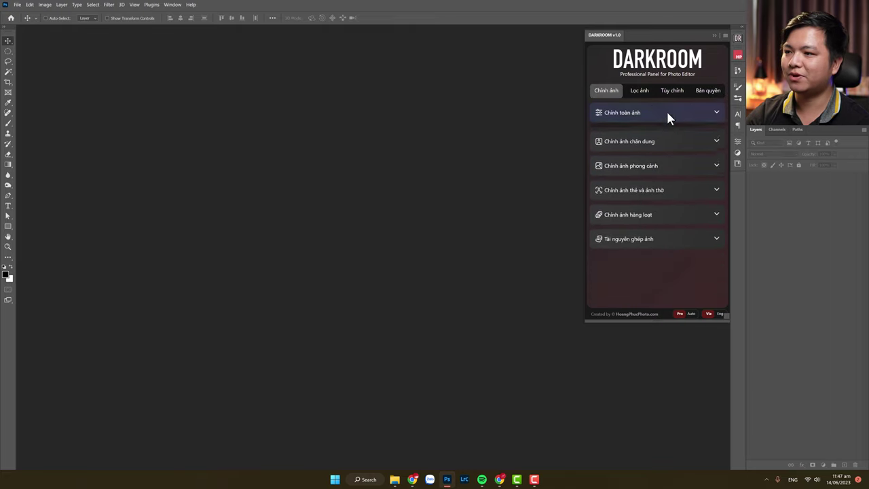
left_click(708, 90)
left_click_drag(629, 136, 658, 137)
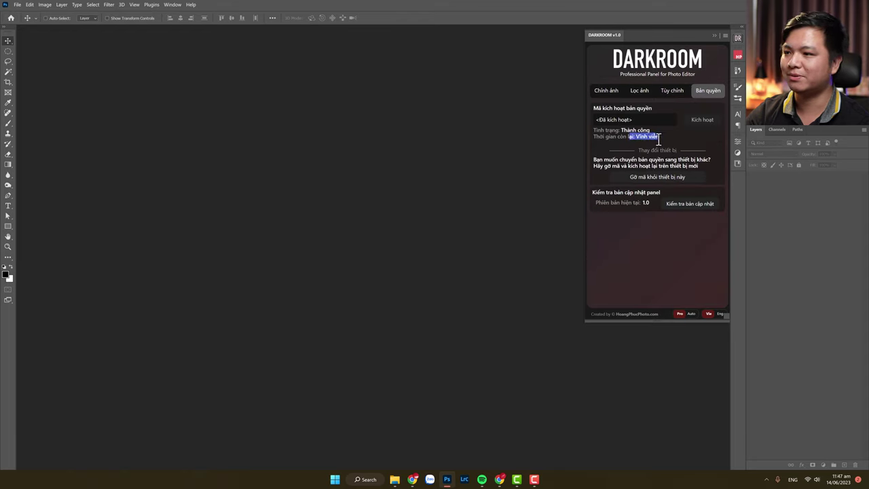
left_click(604, 92)
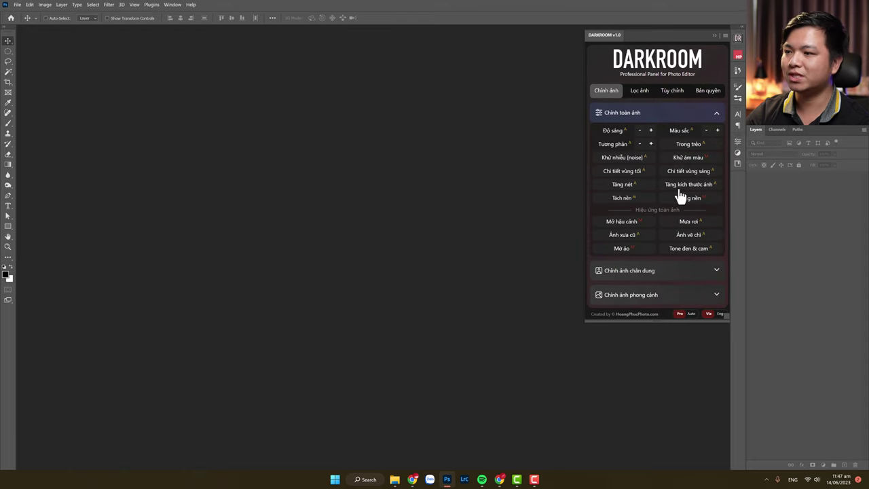
left_click(709, 92)
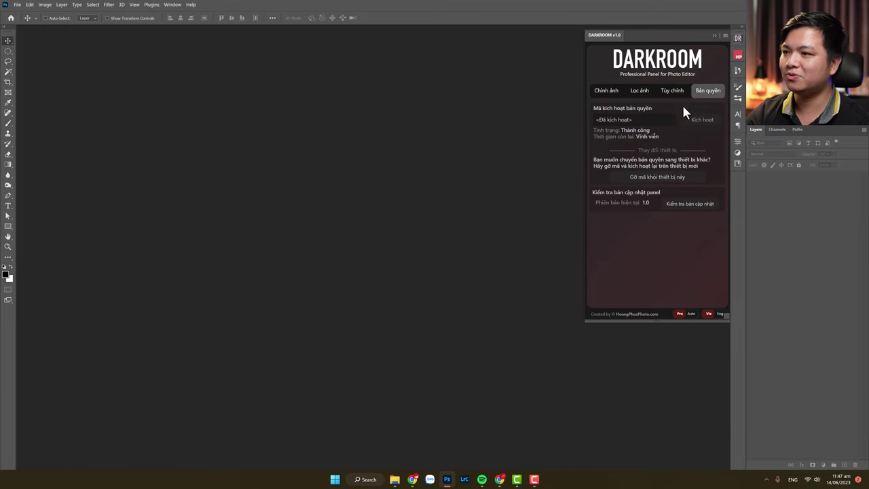
left_click_drag(663, 137, 649, 139)
triple_click(650, 139)
left_click(673, 142)
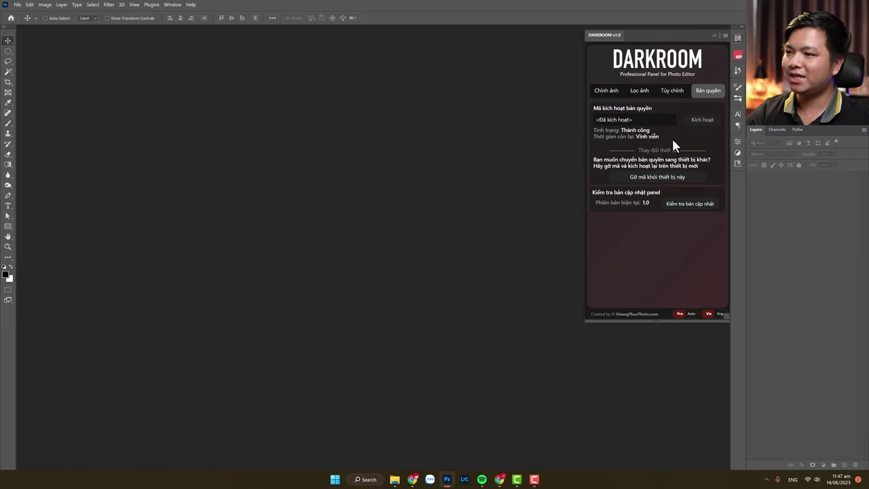
left_click_drag(649, 130, 638, 138)
left_click(638, 137)
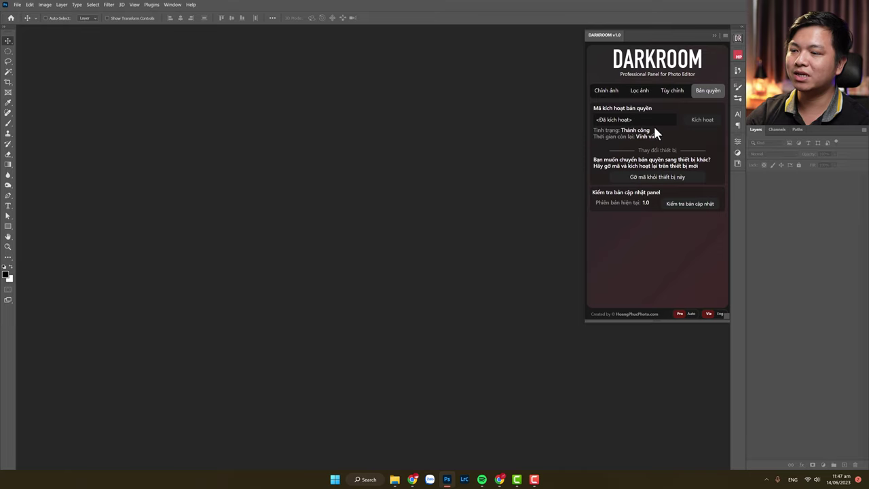